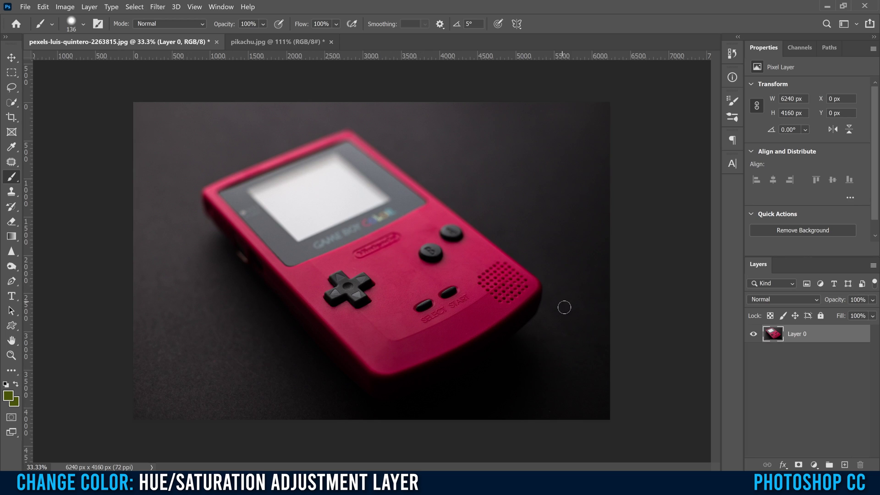
Check the pikachu.jpg image, return to the Game Boy photo and add a Hue/Saturation adjustment layer above it.
{"action": "left_click", "coordinate": [271, 41]}
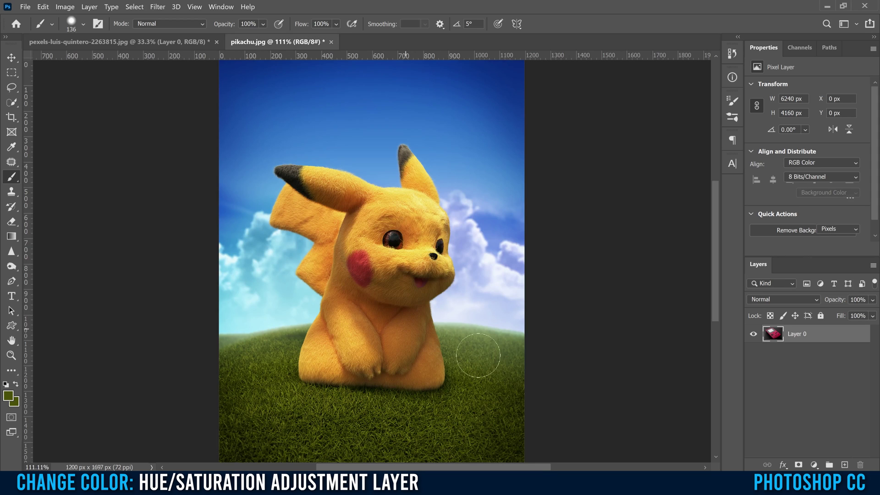
{"action": "left_click", "coordinate": [118, 42]}
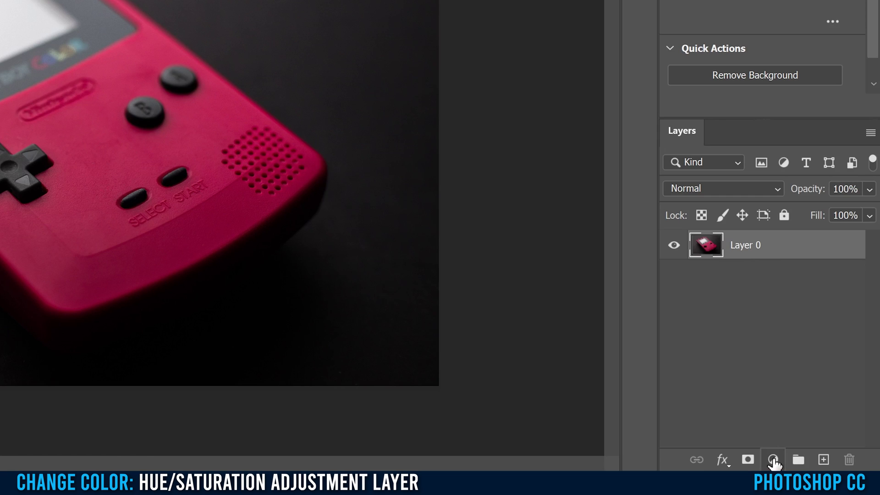
{"action": "left_click", "coordinate": [773, 461]}
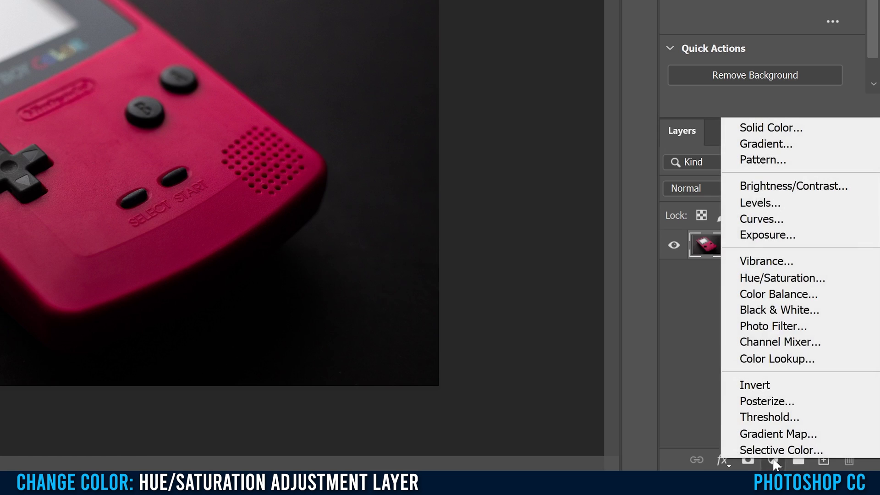
{"action": "left_click", "coordinate": [800, 280]}
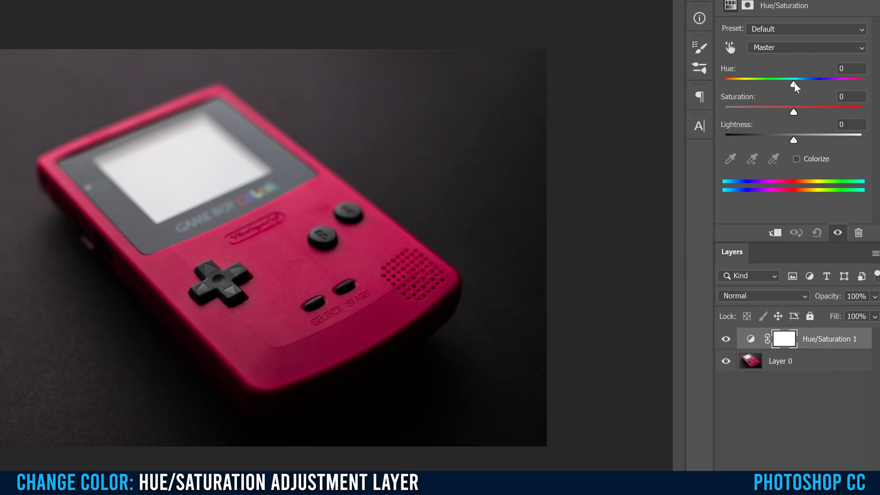
Try a Master hue of +180 on the Game Boy photo and bring it back to +1.
{"action": "mouse_move", "coordinate": [793, 84]}
{"action": "left_mouse_down"}
{"action": "mouse_move", "coordinate": [743, 82]}
{"action": "mouse_move", "coordinate": [842, 80]}
{"action": "mouse_move", "coordinate": [758, 79]}
{"action": "mouse_move", "coordinate": [792, 87]}
{"action": "left_mouse_up"}
{"action": "left_click_drag", "start_coordinate": [793, 84], "coordinate": [862, 85]}
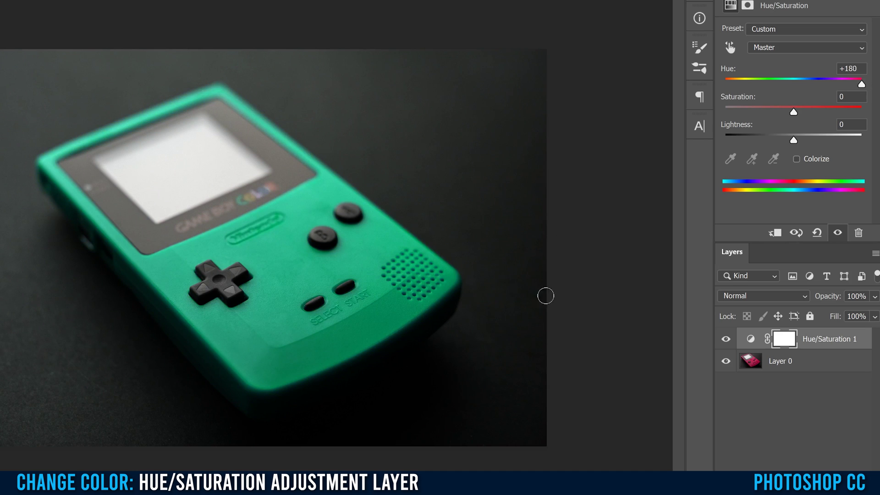
{"action": "left_click_drag", "start_coordinate": [861, 85], "coordinate": [794, 84]}
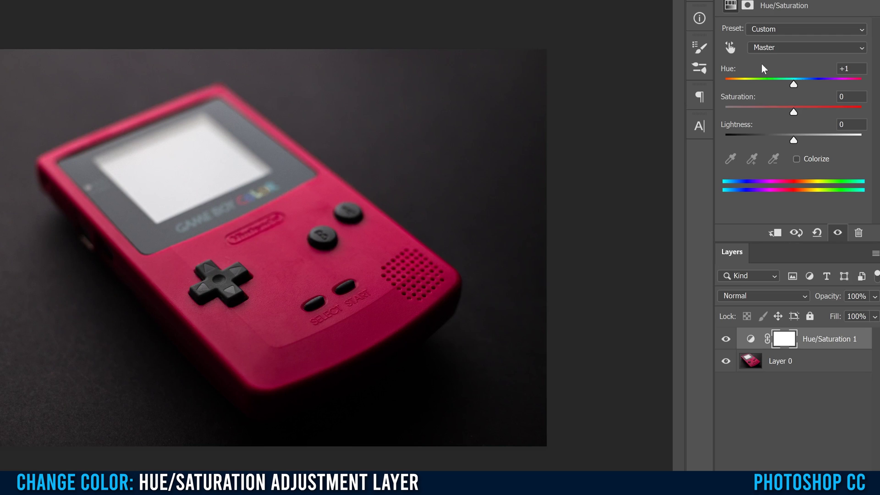
Target the Reds range by sampling the Game Boy's body with the on-image adjustment tool at 5 by 5 Average.
{"action": "left_click", "coordinate": [730, 48]}
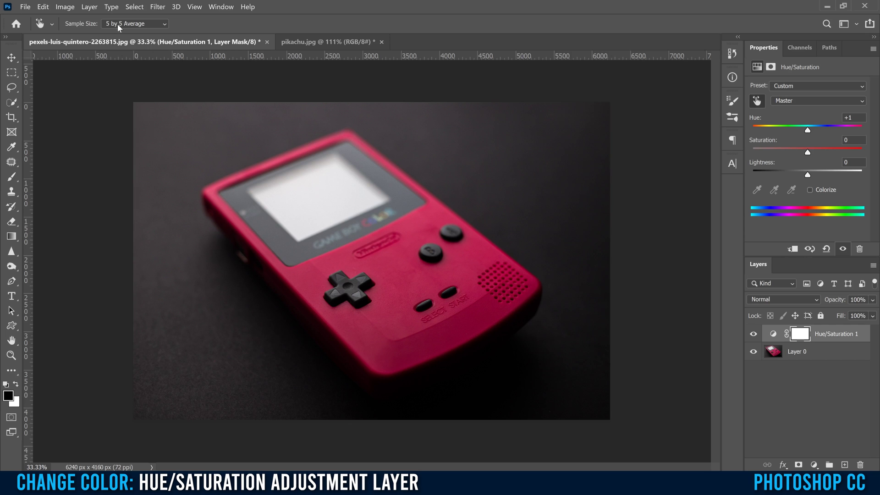
{"action": "left_click", "coordinate": [118, 25]}
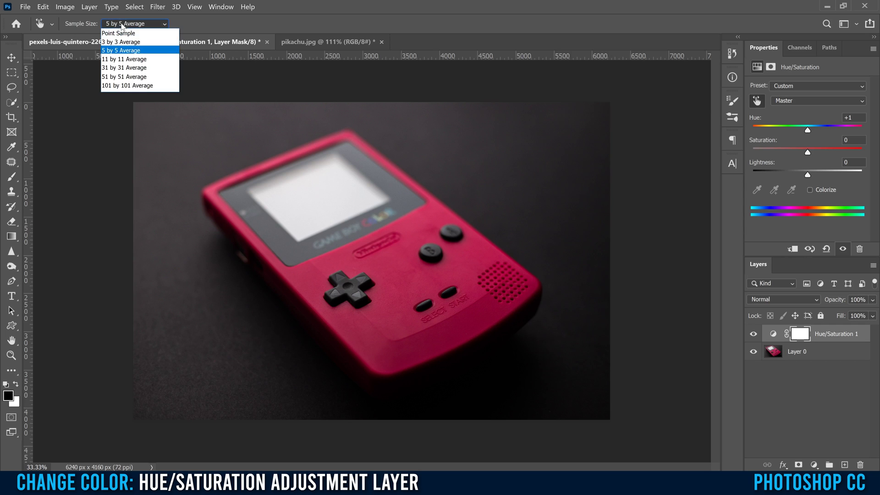
{"action": "left_click", "coordinate": [123, 52]}
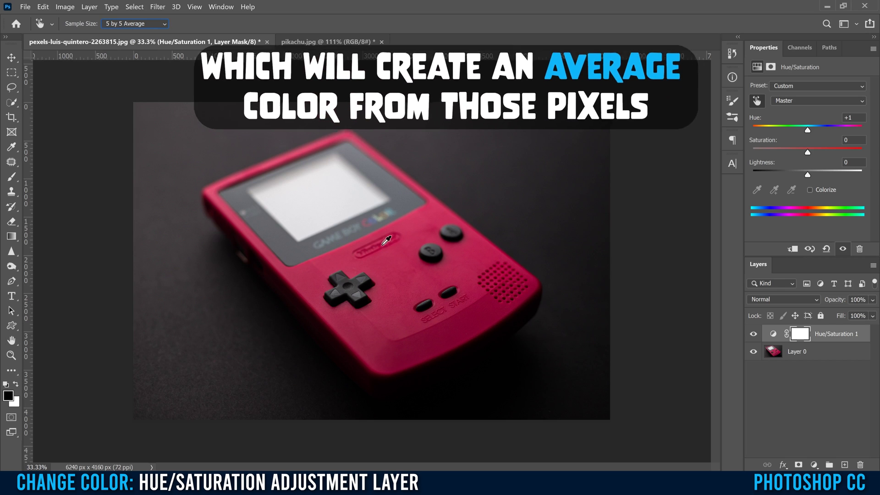
{"action": "left_click", "coordinate": [397, 281]}
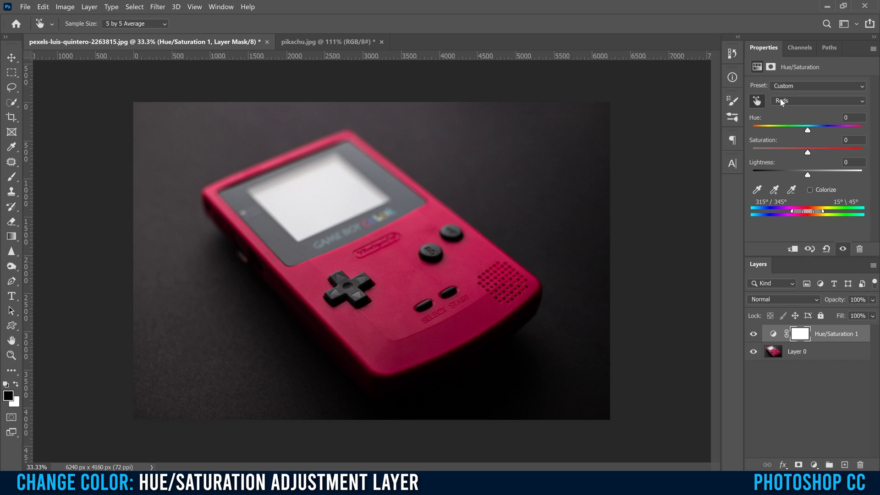
Set the Reds hue to -180 and adjust the affected color range to 298°/339° and 15°\42°.
{"action": "left_click_drag", "start_coordinate": [815, 130], "coordinate": [752, 134]}
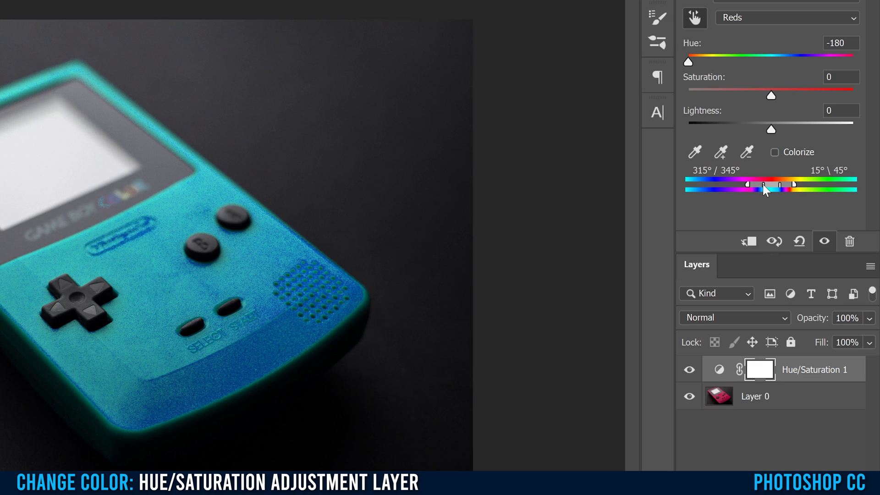
{"action": "left_click_drag", "start_coordinate": [763, 186], "coordinate": [761, 186]}
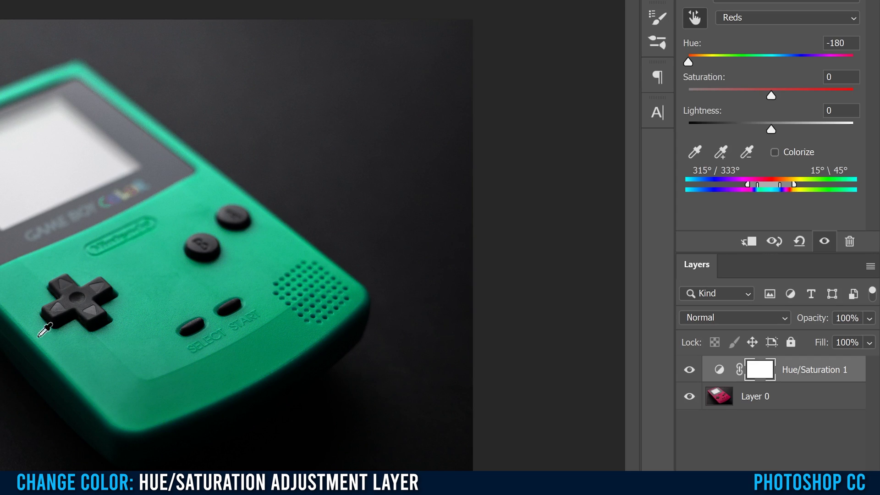
{"action": "mouse_move", "coordinate": [747, 184]}
{"action": "left_mouse_down"}
{"action": "mouse_move", "coordinate": [725, 184]}
{"action": "mouse_move", "coordinate": [754, 183]}
{"action": "mouse_move", "coordinate": [741, 184]}
{"action": "left_mouse_up"}
{"action": "mouse_move", "coordinate": [795, 183]}
{"action": "left_mouse_down"}
{"action": "mouse_move", "coordinate": [841, 186]}
{"action": "mouse_move", "coordinate": [793, 184]}
{"action": "left_mouse_up"}
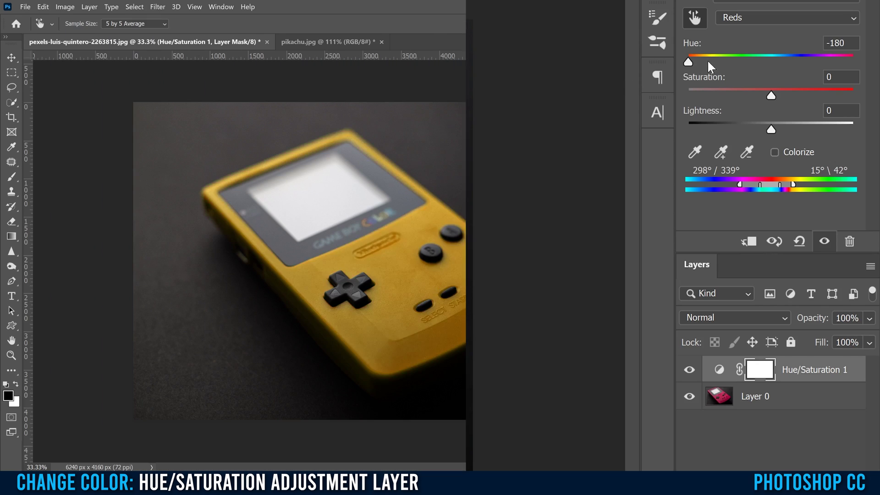
Try several Reds hues, including -80 and -33, and settle on -69 for a purple Game Boy body.
{"action": "left_click_drag", "start_coordinate": [812, 57], "coordinate": [759, 57]}
{"action": "left_click_drag", "start_coordinate": [802, 127], "coordinate": [775, 128]}
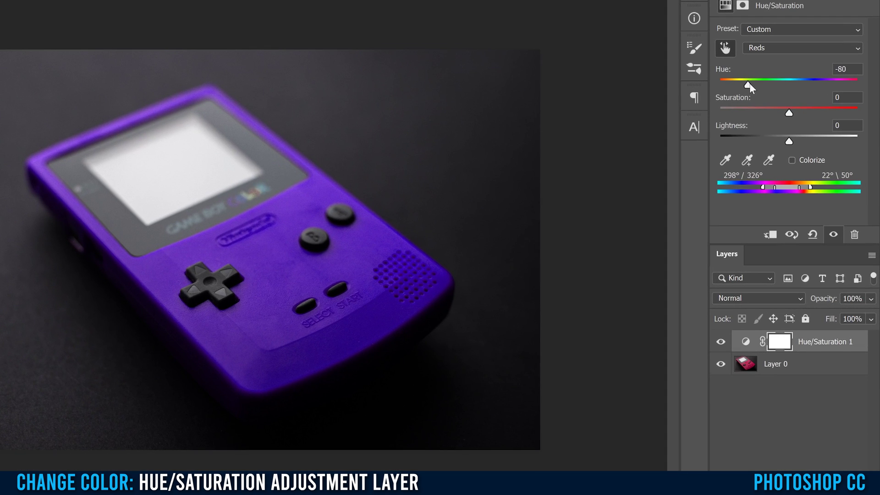
{"action": "mouse_move", "coordinate": [749, 84]}
{"action": "left_mouse_down"}
{"action": "mouse_move", "coordinate": [827, 82]}
{"action": "mouse_move", "coordinate": [764, 85]}
{"action": "left_mouse_up"}
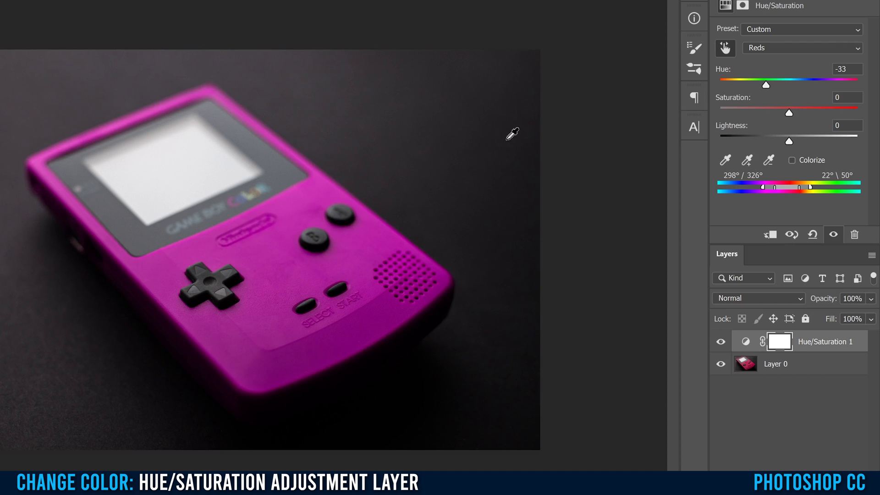
{"action": "left_click_drag", "start_coordinate": [765, 87], "coordinate": [750, 87]}
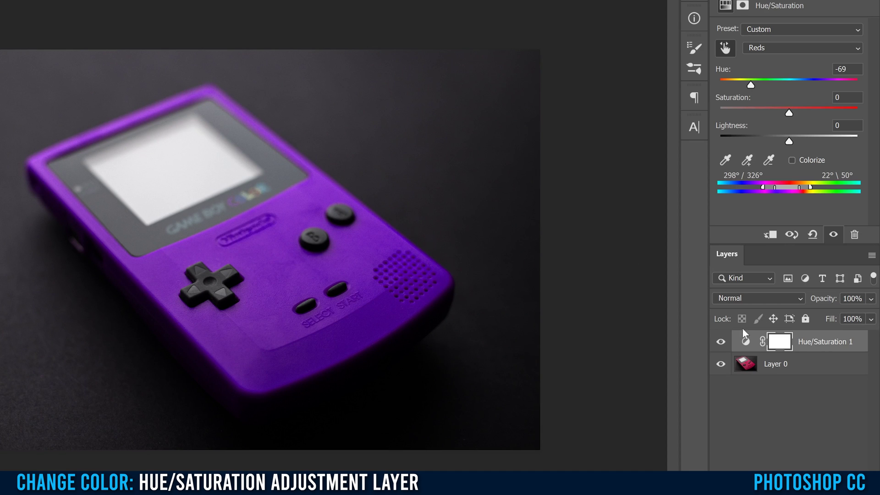
Select the adjustment layer's mask and ready the Brush tool with black (000000) as the foreground color.
{"action": "left_click", "coordinate": [781, 344]}
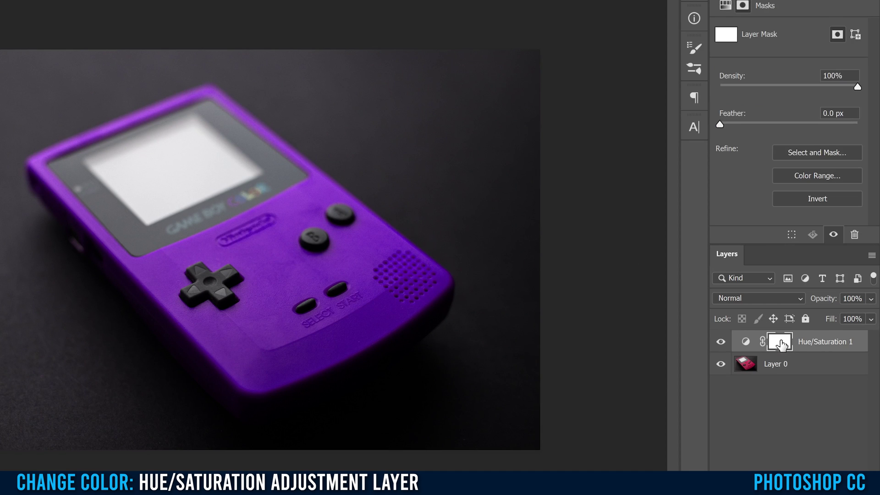
{"action": "key", "text": "b"}
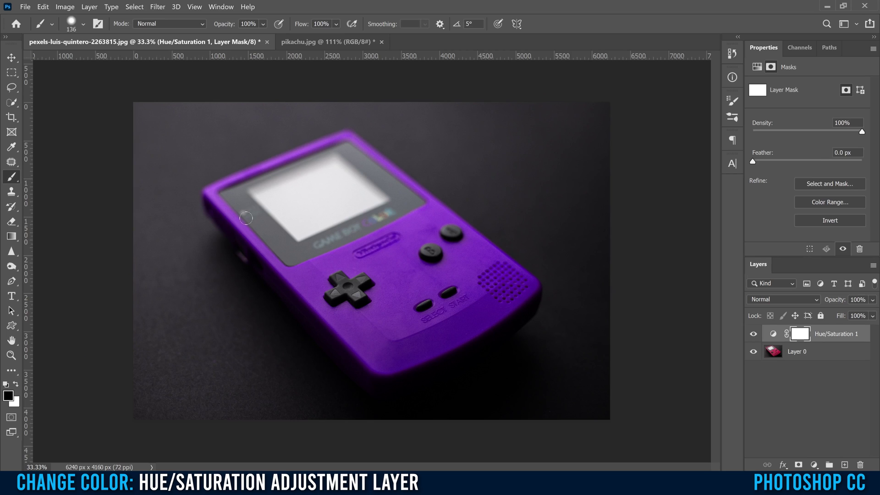
{"action": "left_click", "coordinate": [8, 397]}
{"action": "left_click_drag", "start_coordinate": [579, 370], "coordinate": [549, 419]}
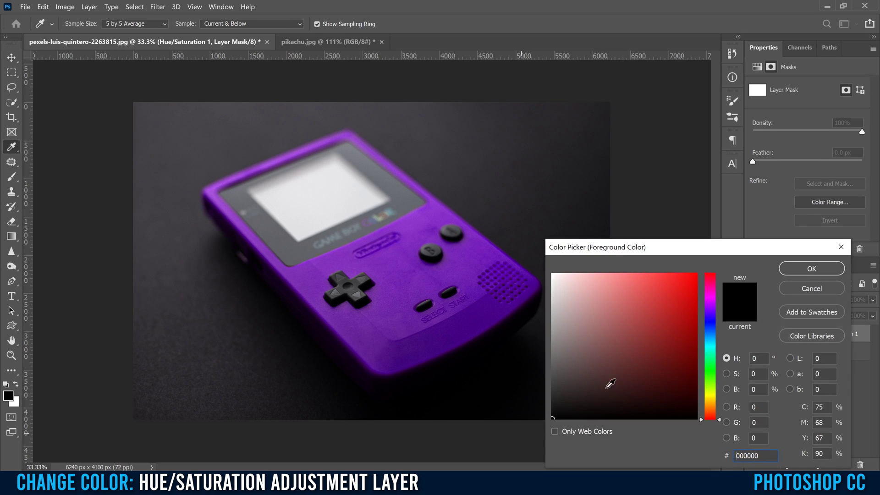
{"action": "left_click", "coordinate": [812, 269]}
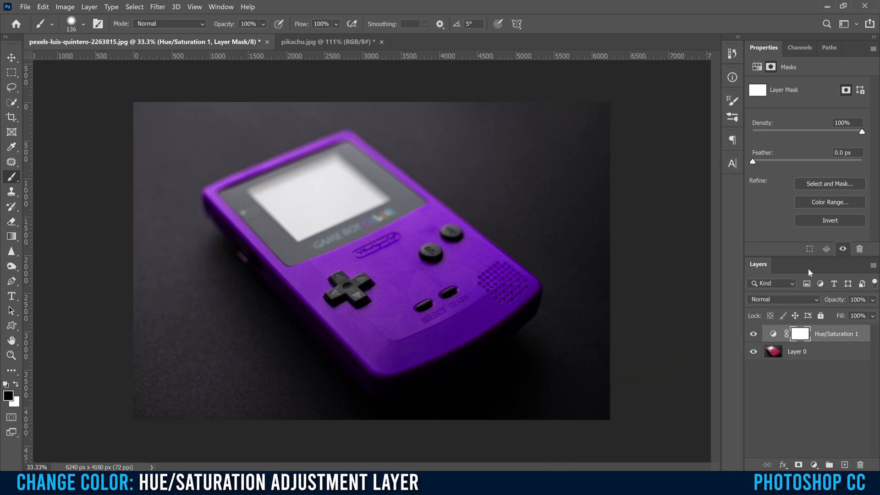
Adjust the brush hardness and set the brush size to 133 px for painting on the mask.
{"action": "left_click", "coordinate": [83, 25]}
{"action": "left_click_drag", "start_coordinate": [106, 60], "coordinate": [101, 60]}
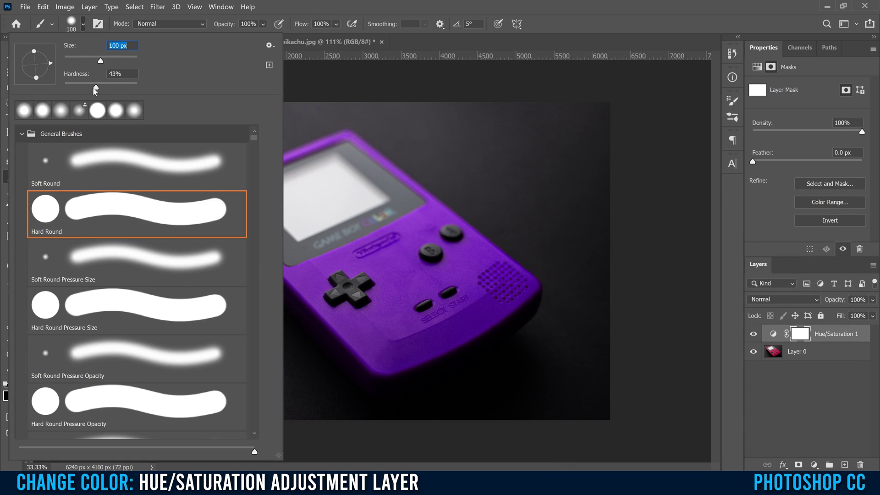
{"action": "mouse_move", "coordinate": [96, 90]}
{"action": "left_mouse_down"}
{"action": "mouse_move", "coordinate": [56, 87]}
{"action": "mouse_move", "coordinate": [142, 87]}
{"action": "mouse_move", "coordinate": [108, 88]}
{"action": "mouse_move", "coordinate": [106, 60]}
{"action": "left_mouse_up"}
{"action": "key", "text": "Return"}
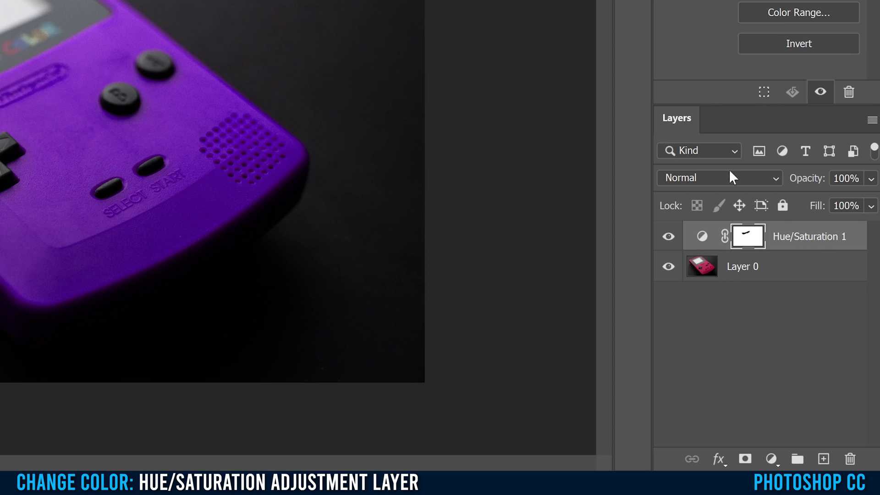
Reopen the Hue/Saturation 1 settings, choose the Reds range and shift its hue to -77.
{"action": "left_click", "coordinate": [702, 236]}
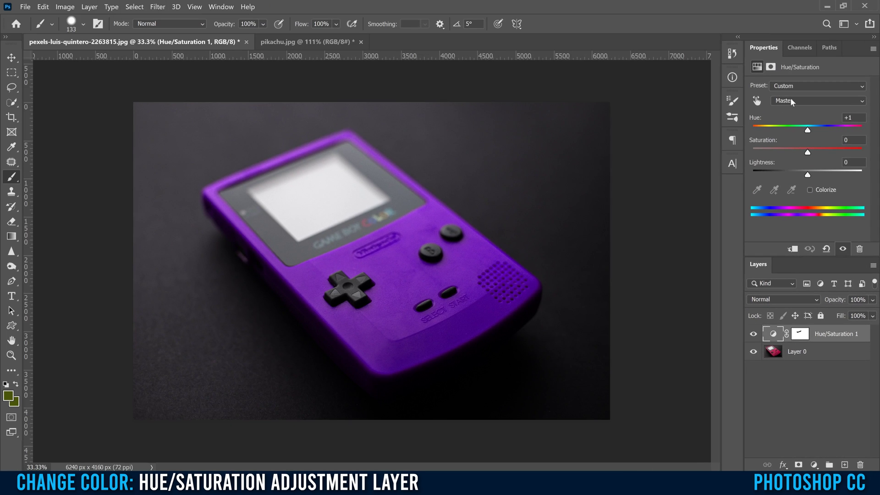
{"action": "left_click", "coordinate": [791, 100]}
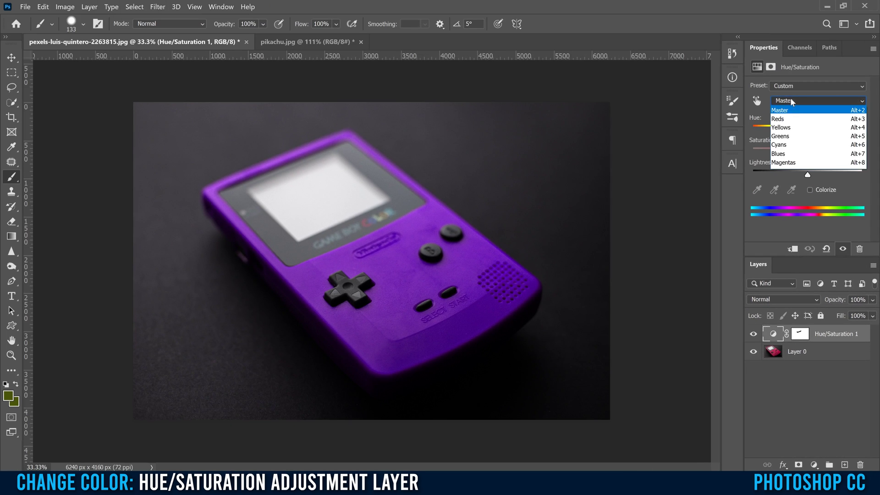
{"action": "left_click", "coordinate": [785, 121]}
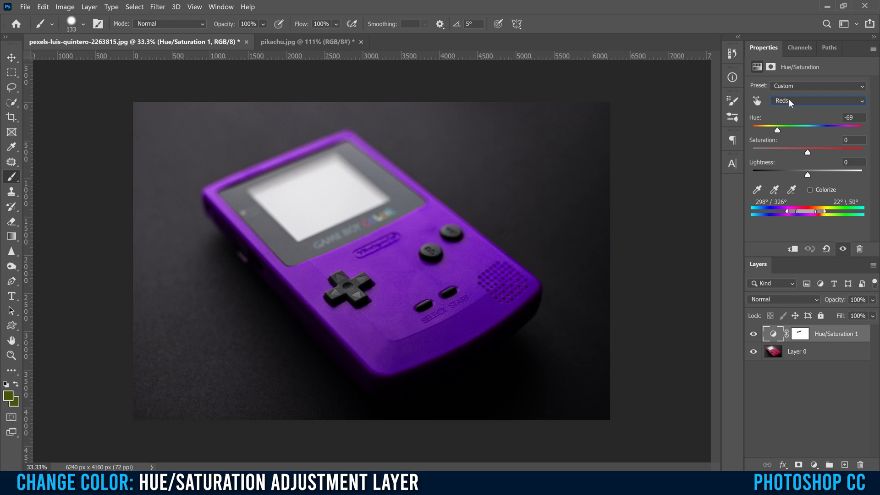
{"action": "left_click_drag", "start_coordinate": [778, 130], "coordinate": [798, 130]}
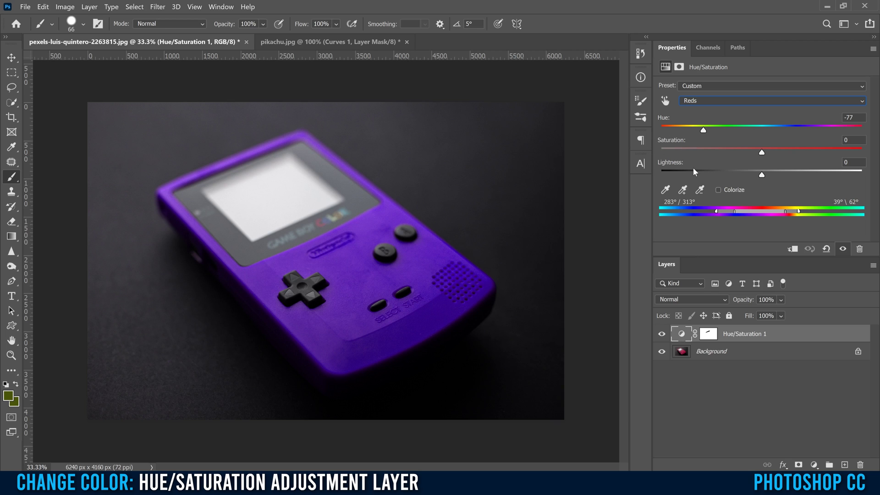
Set the Reds lightness to -9, try a saturation of -100 and settle on -11.
{"action": "left_click_drag", "start_coordinate": [763, 155], "coordinate": [753, 176]}
{"action": "left_click_drag", "start_coordinate": [739, 152], "coordinate": [644, 148]}
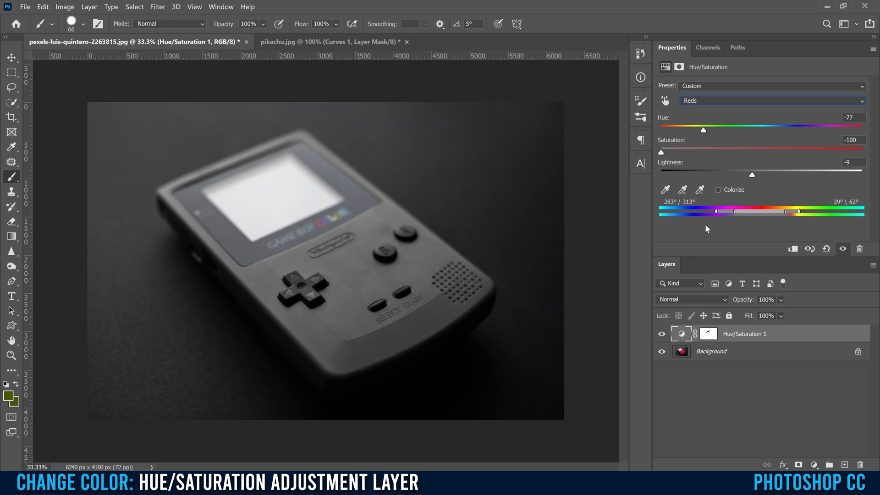
{"action": "left_click_drag", "start_coordinate": [661, 152], "coordinate": [749, 153]}
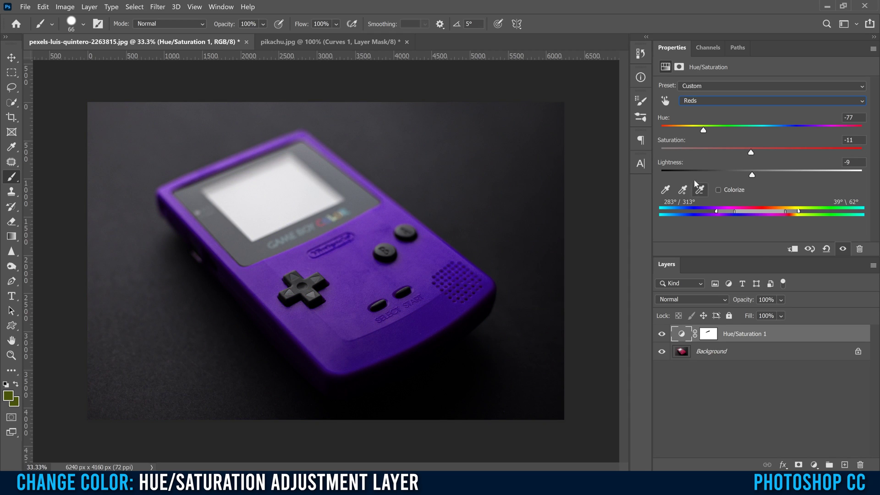
Try the Reds lightness at both extremes, -100 and +100, on the Game Boy body.
{"action": "left_click_drag", "start_coordinate": [742, 174], "coordinate": [654, 173]}
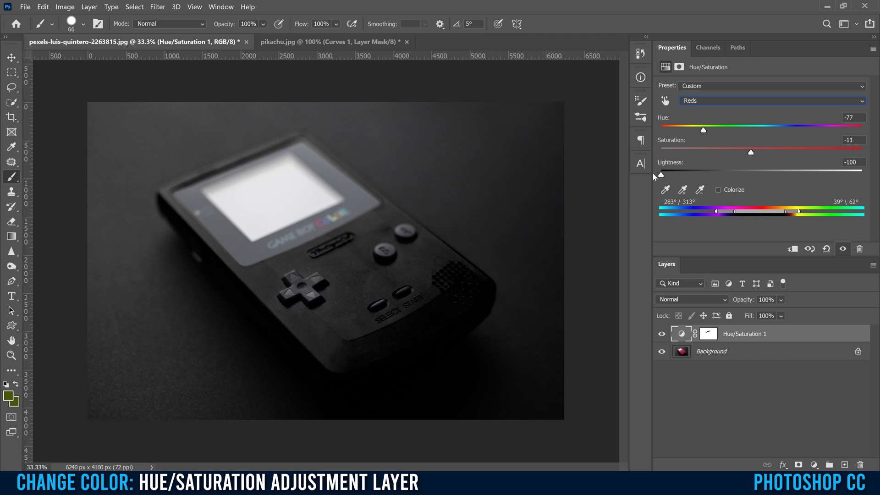
{"action": "left_click_drag", "start_coordinate": [654, 173], "coordinate": [864, 174]}
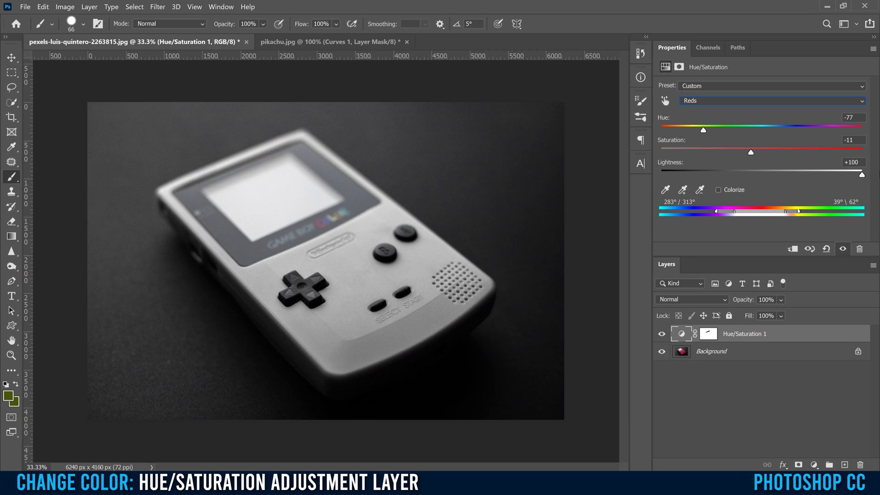
{"action": "left_click_drag", "start_coordinate": [861, 173], "coordinate": [646, 172]}
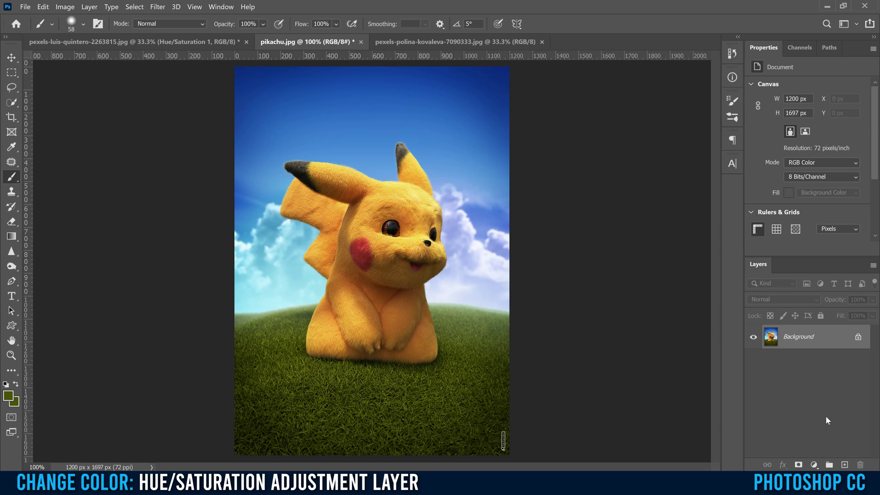
Add a Hue/Saturation adjustment layer to pikachu.jpg and target the Yellows by sampling Pikachu's forehead.
{"action": "left_click", "coordinate": [814, 465]}
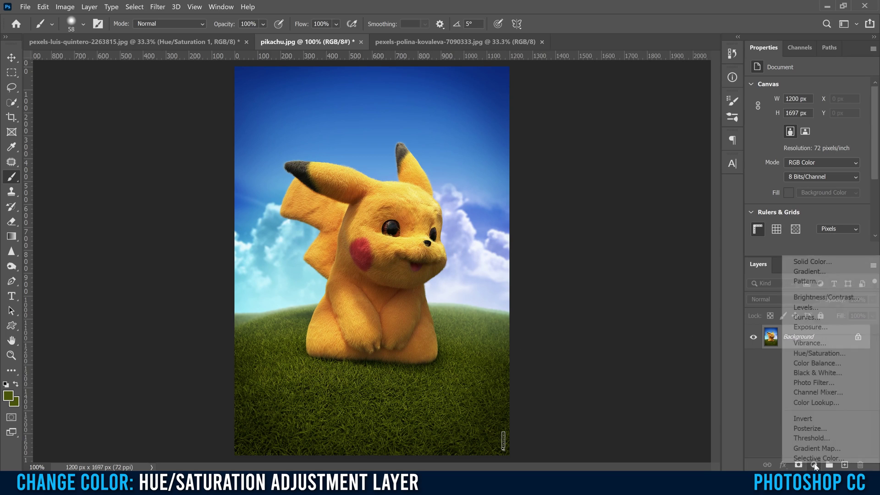
{"action": "left_click", "coordinate": [832, 358]}
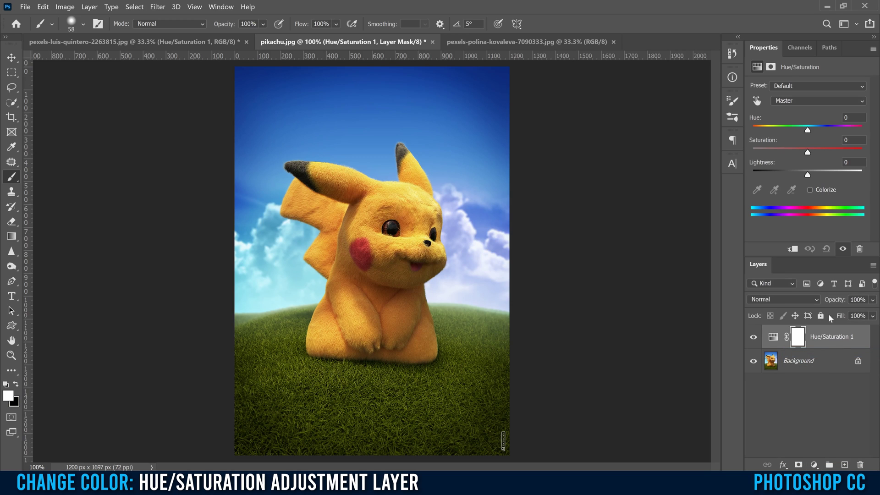
{"action": "left_click", "coordinate": [757, 102]}
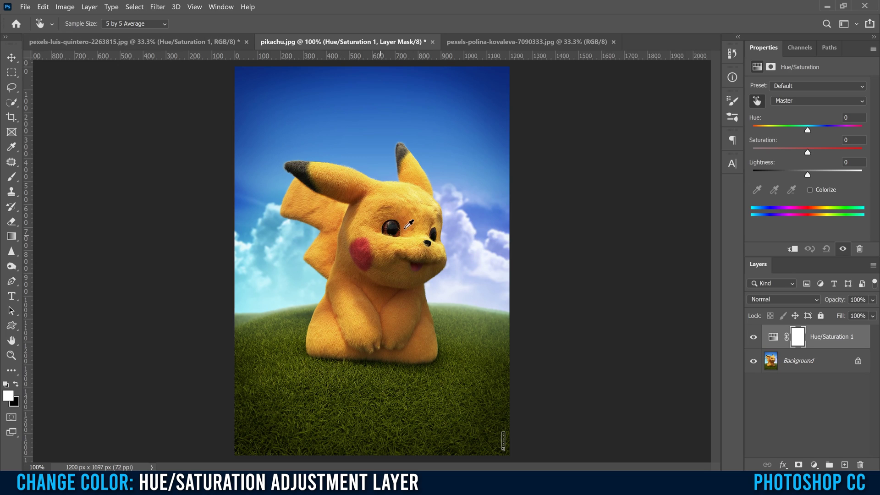
{"action": "left_click", "coordinate": [405, 204]}
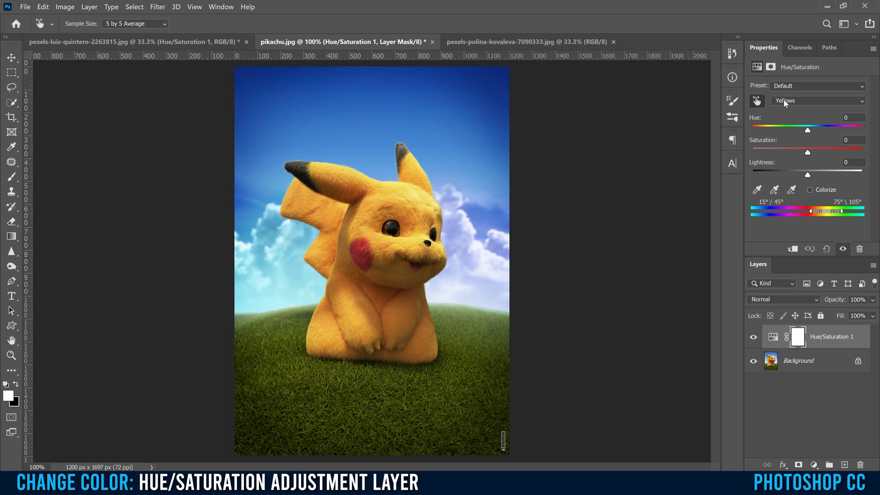
Shift Pikachu's Yellows hue to -180 after trying -67, and narrow the range's upper limits to 53° \ 61° to exclude the grass.
{"action": "left_click_drag", "start_coordinate": [808, 132], "coordinate": [779, 131]}
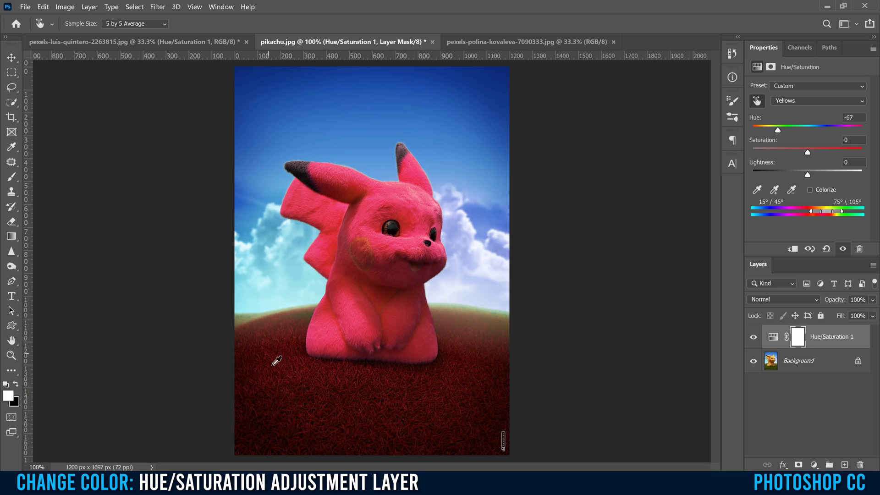
{"action": "left_click_drag", "start_coordinate": [779, 132], "coordinate": [809, 133]}
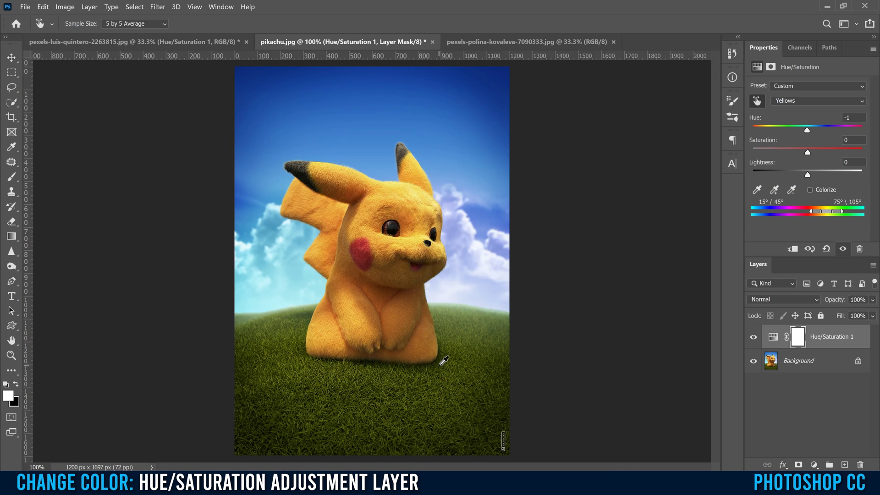
{"action": "left_click_drag", "start_coordinate": [807, 132], "coordinate": [753, 132]}
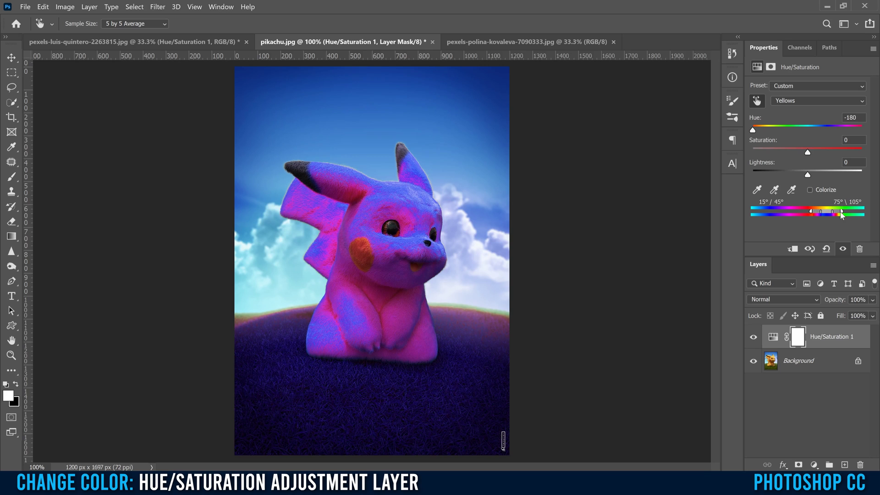
{"action": "left_click_drag", "start_coordinate": [839, 211], "coordinate": [828, 213]}
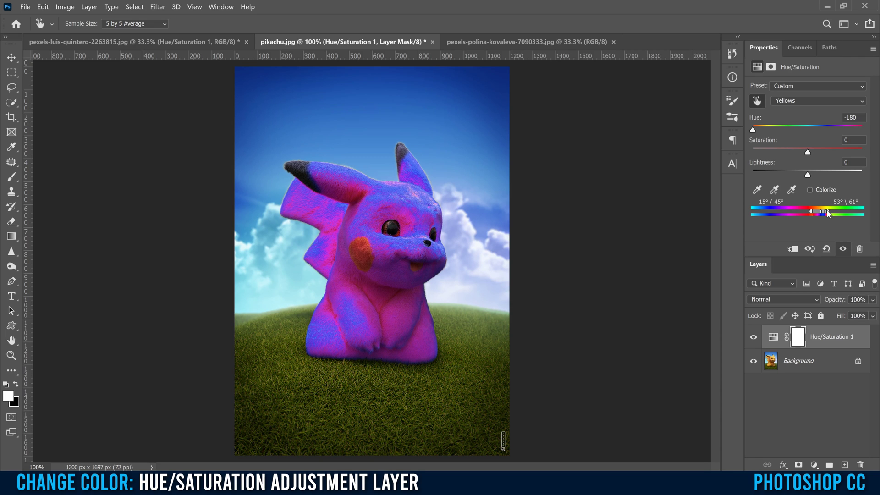
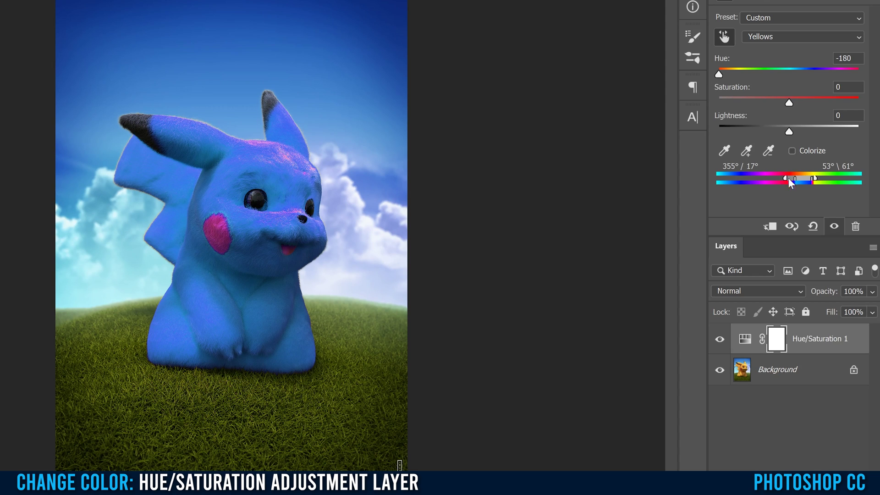
Try Yellows hues of -129 and -113 with the range's outer lower limit extended to 262° to include the cheeks.
{"action": "left_click_drag", "start_coordinate": [719, 73], "coordinate": [734, 73]}
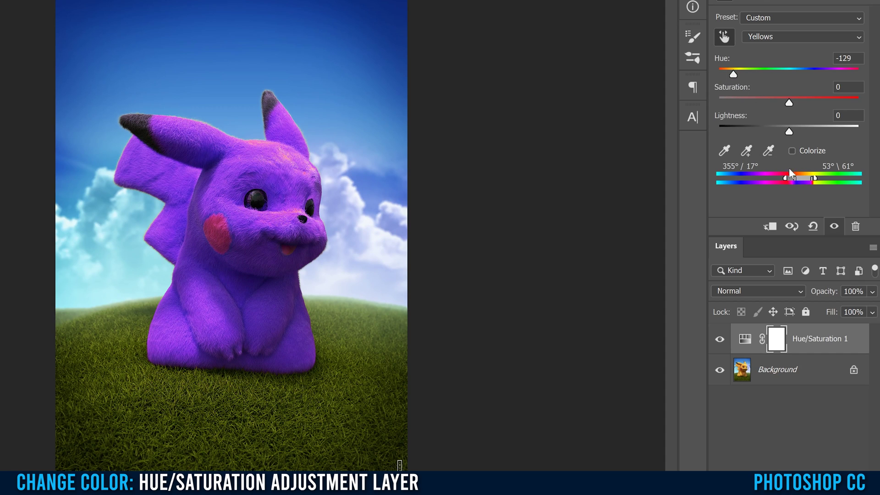
{"action": "left_click_drag", "start_coordinate": [785, 178], "coordinate": [749, 177]}
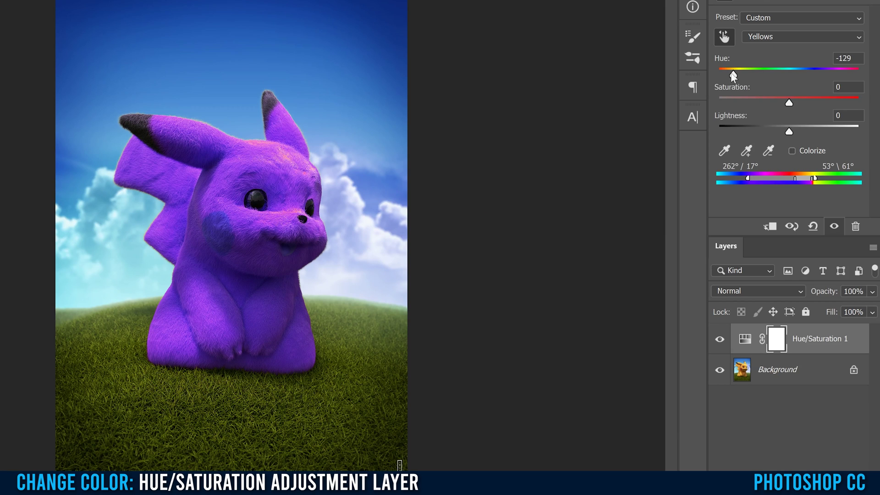
{"action": "mouse_move", "coordinate": [734, 75]}
{"action": "left_mouse_down"}
{"action": "mouse_move", "coordinate": [817, 72]}
{"action": "mouse_move", "coordinate": [740, 75]}
{"action": "left_mouse_up"}
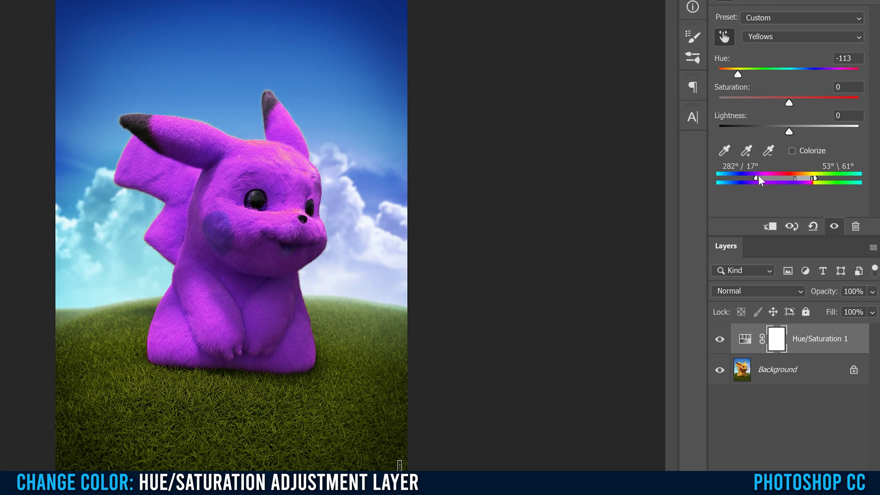
Set the Yellows range's lower limits to 349° / 26° to exclude the cheeks, and shift the hue to -136.
{"action": "left_click_drag", "start_coordinate": [766, 177], "coordinate": [788, 179]}
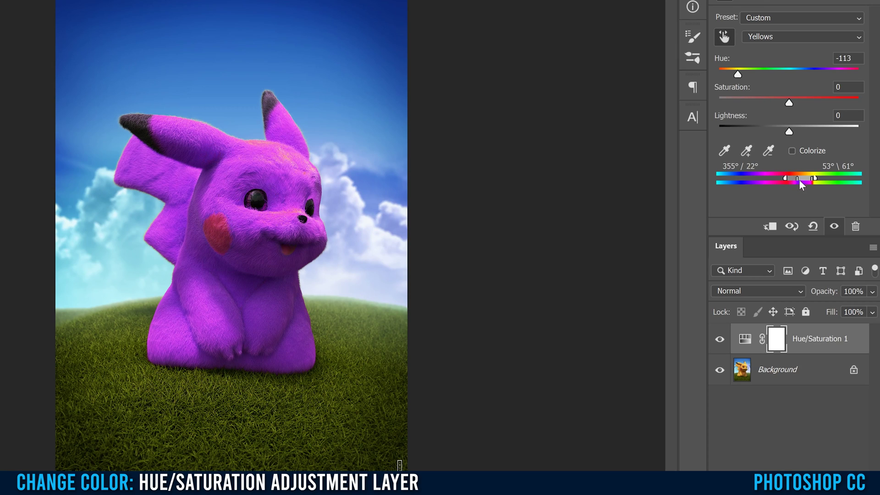
{"action": "left_click_drag", "start_coordinate": [797, 181], "coordinate": [802, 180]}
{"action": "mouse_move", "coordinate": [738, 75]}
{"action": "left_mouse_down"}
{"action": "mouse_move", "coordinate": [799, 73]}
{"action": "mouse_move", "coordinate": [732, 74]}
{"action": "left_mouse_up"}
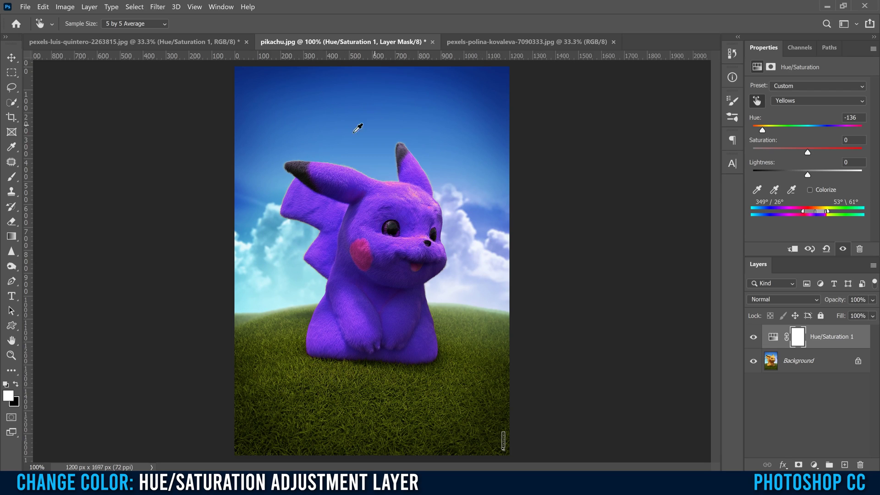
Add a Hue/Saturation adjustment layer to the portrait photo and target the Reds by sampling the patterned blouse.
{"action": "left_click", "coordinate": [505, 40]}
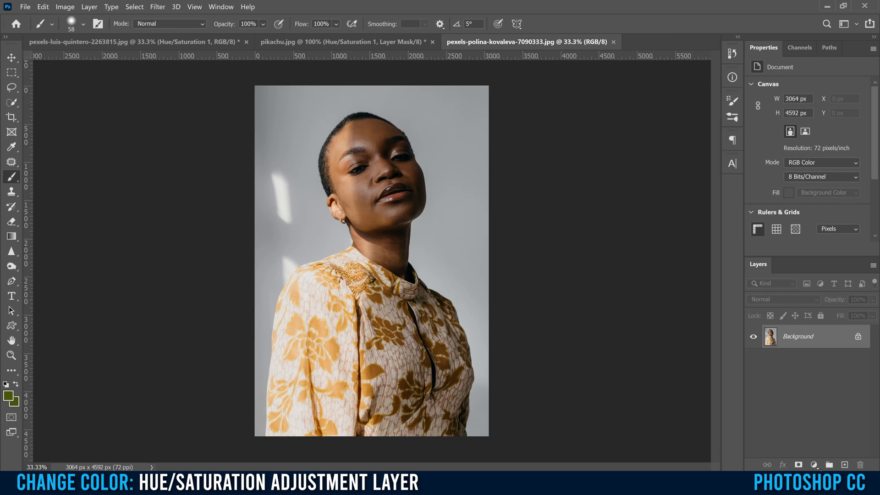
{"action": "left_click", "coordinate": [815, 464]}
{"action": "left_click", "coordinate": [820, 355]}
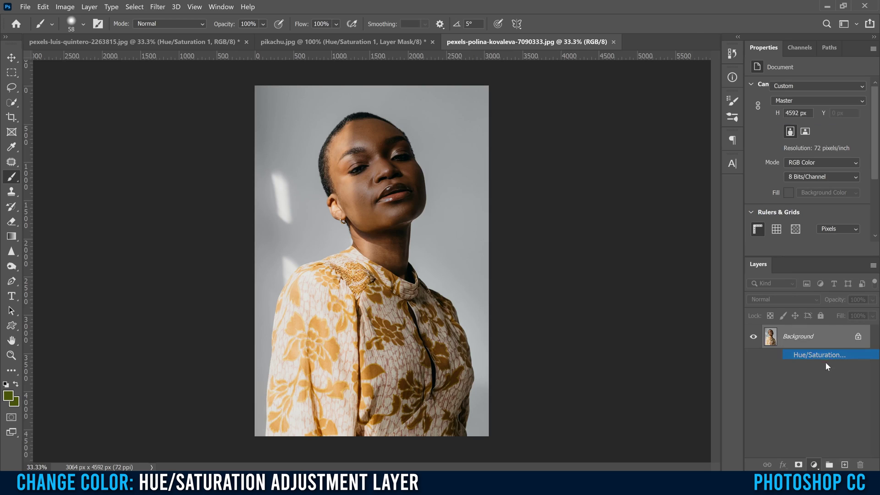
{"action": "left_click", "coordinate": [756, 100]}
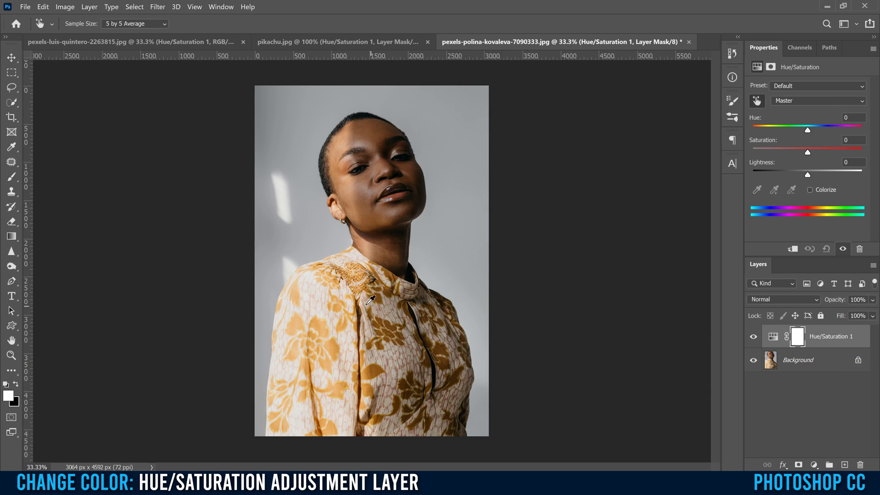
{"action": "left_click", "coordinate": [380, 294]}
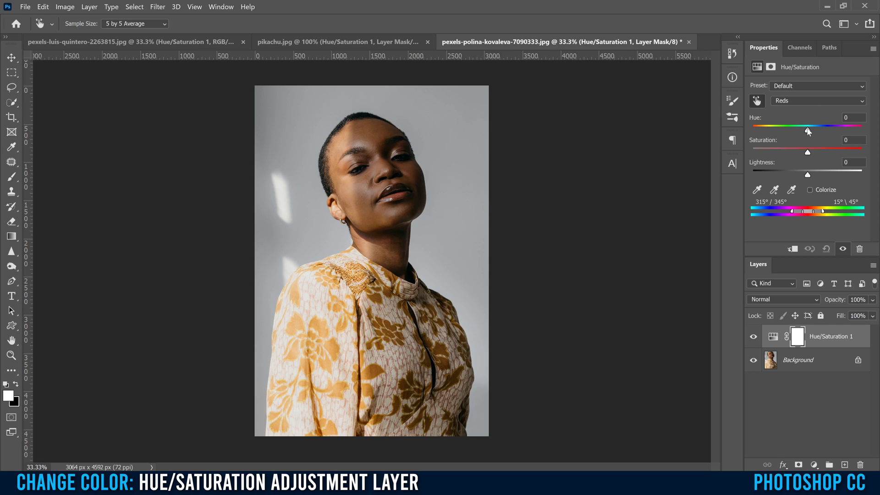
Shift the portrait's Reds hue to -180 and narrow the range's lower limits to 326° / 349°.
{"action": "left_click_drag", "start_coordinate": [808, 132], "coordinate": [753, 133]}
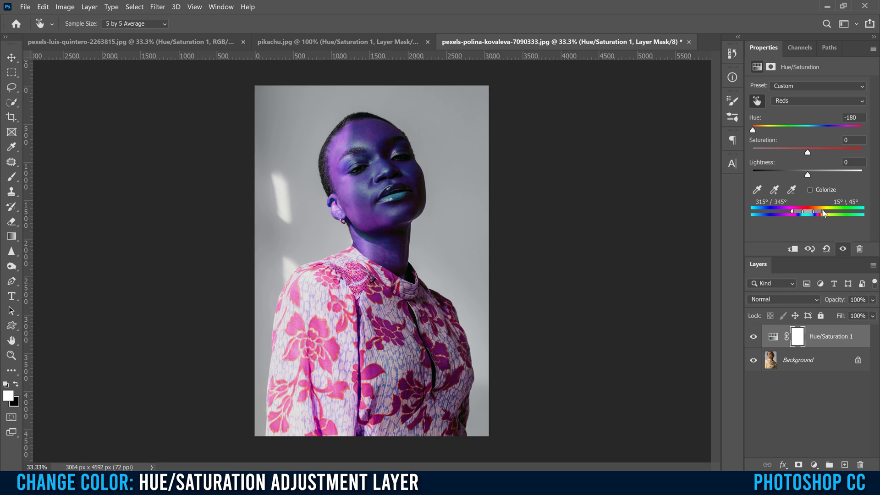
{"action": "left_click_drag", "start_coordinate": [803, 214], "coordinate": [800, 213]}
Select the woman automatically with the Quick Selection tool's Select Subject command.
{"action": "left_click", "coordinate": [11, 104]}
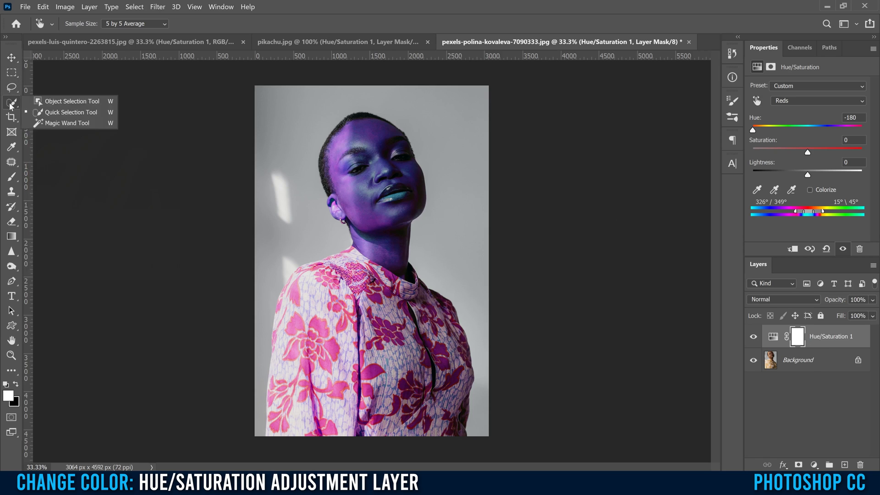
{"action": "left_click", "coordinate": [57, 114]}
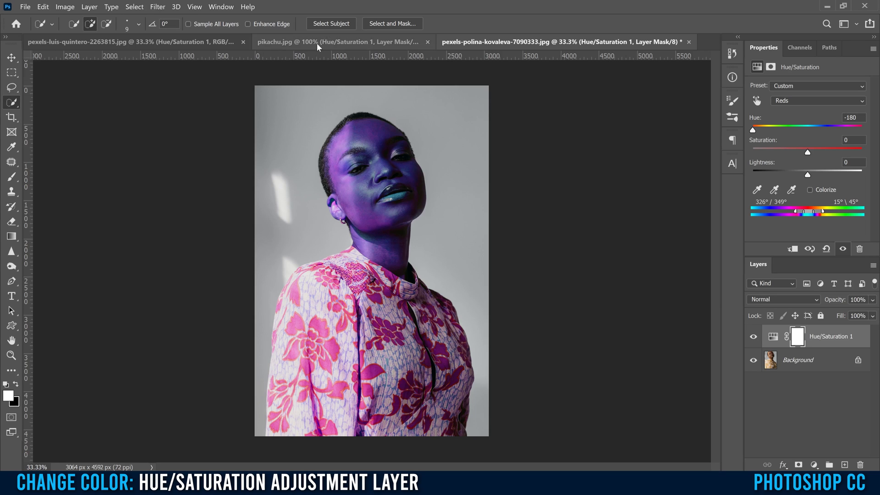
{"action": "left_click", "coordinate": [332, 26]}
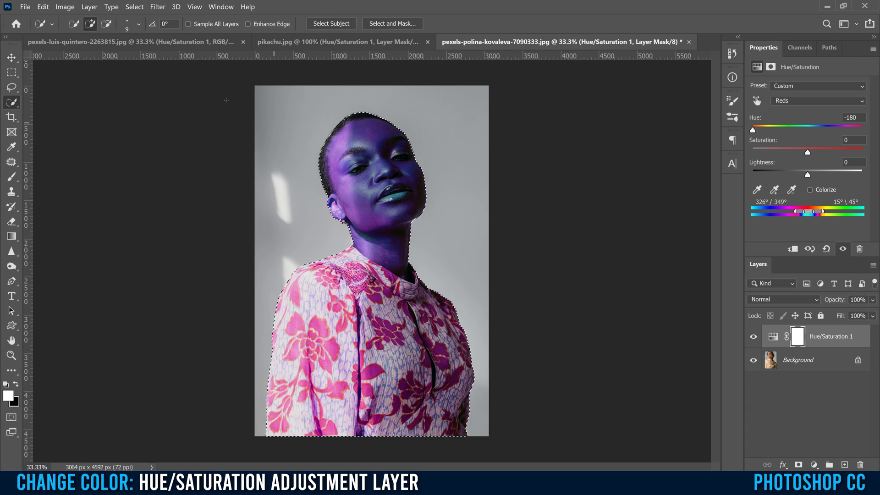
Subtract the woman's head and neck from the selection using a 176 px Quick Selection brush.
{"action": "left_click", "coordinate": [108, 25]}
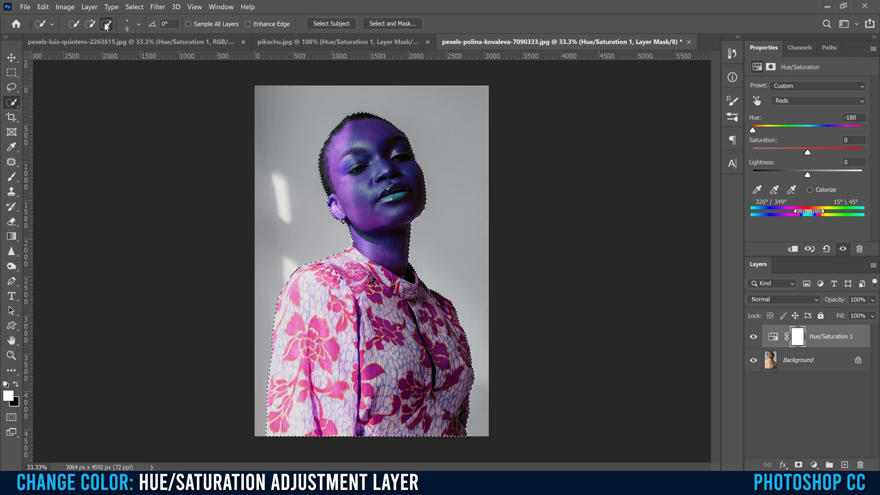
{"action": "left_click", "coordinate": [137, 24]}
{"action": "type", "text": "77"}
{"action": "type", "text": "176"}
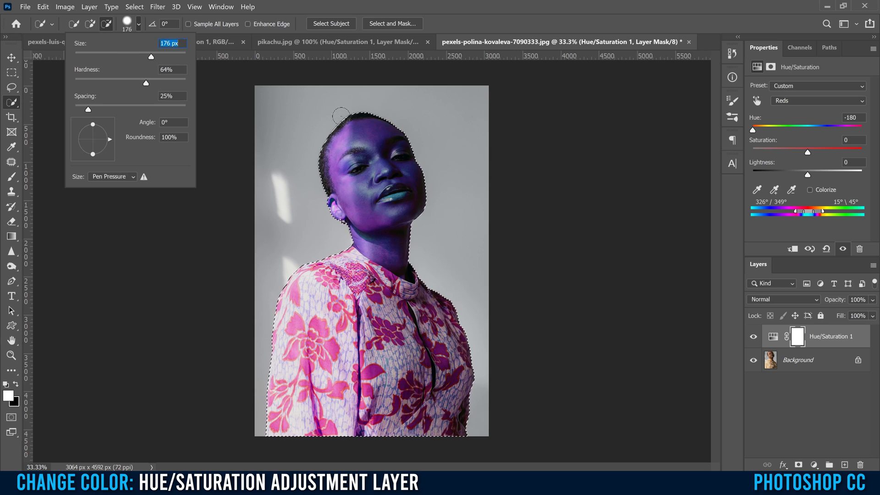
{"action": "key", "text": "Return"}
{"action": "left_click", "coordinate": [342, 118]}
{"action": "mouse_move", "coordinate": [311, 125]}
{"action": "left_mouse_down"}
{"action": "mouse_move", "coordinate": [443, 142]}
{"action": "mouse_move", "coordinate": [363, 146]}
{"action": "mouse_move", "coordinate": [332, 158]}
{"action": "left_mouse_up"}
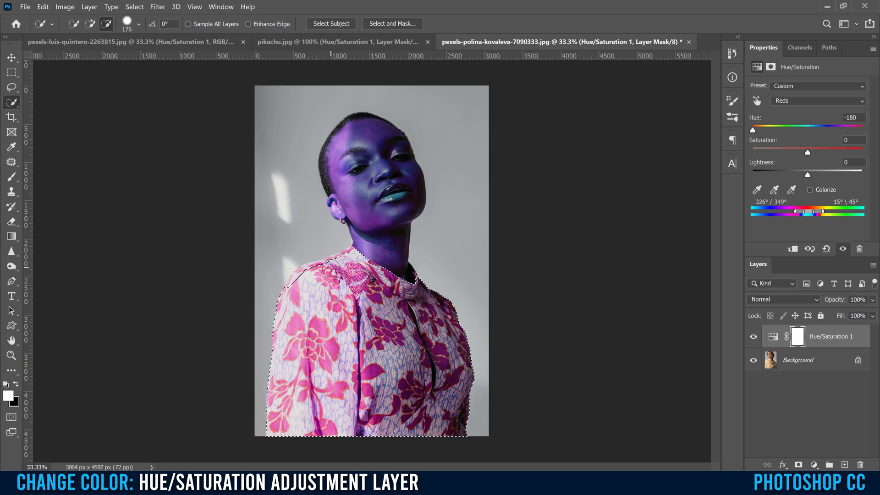
Add the missed blouse areas around the collar back to the selection.
{"action": "left_click", "coordinate": [90, 23]}
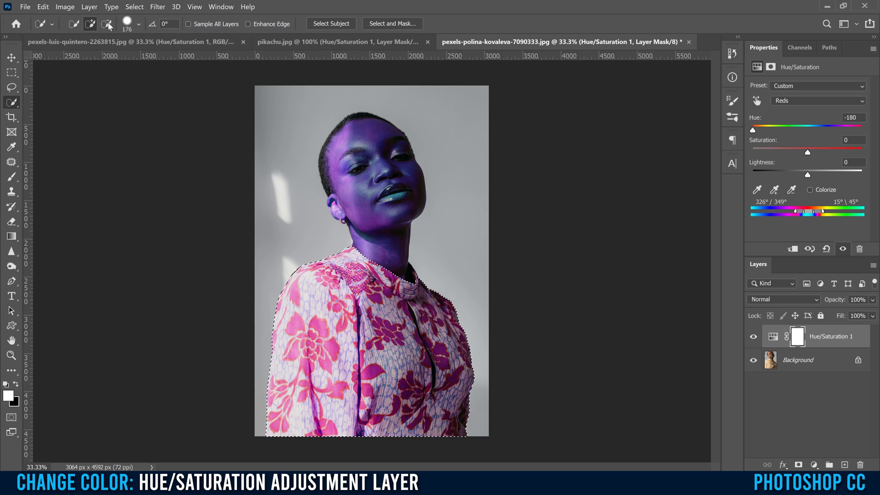
{"action": "left_click_drag", "start_coordinate": [411, 275], "coordinate": [415, 286]}
{"action": "left_click_drag", "start_coordinate": [415, 261], "coordinate": [422, 268]}
Refine the blouse selection in Select and Mask with a 2 px radius and smoothing of 10, and output it as a layer mask.
{"action": "left_click", "coordinate": [392, 23]}
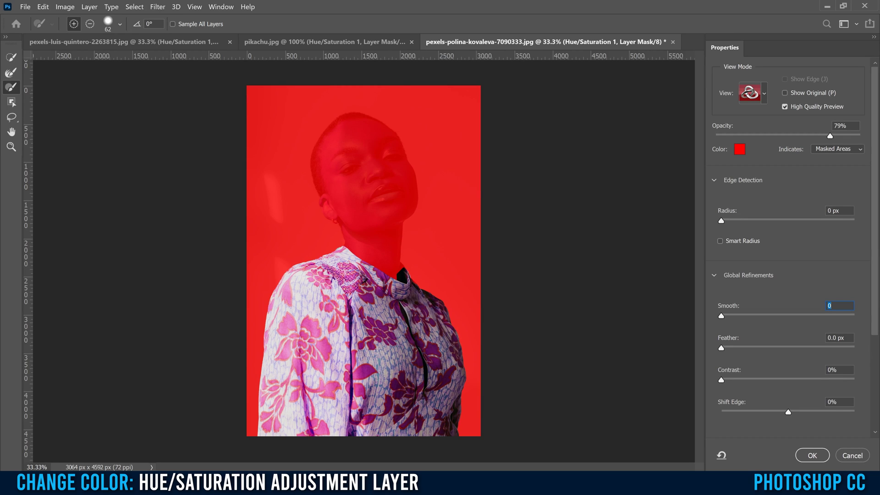
{"action": "left_click", "coordinate": [732, 221]}
{"action": "left_click", "coordinate": [734, 315]}
{"action": "left_click_drag", "start_coordinate": [876, 300], "coordinate": [867, 401]}
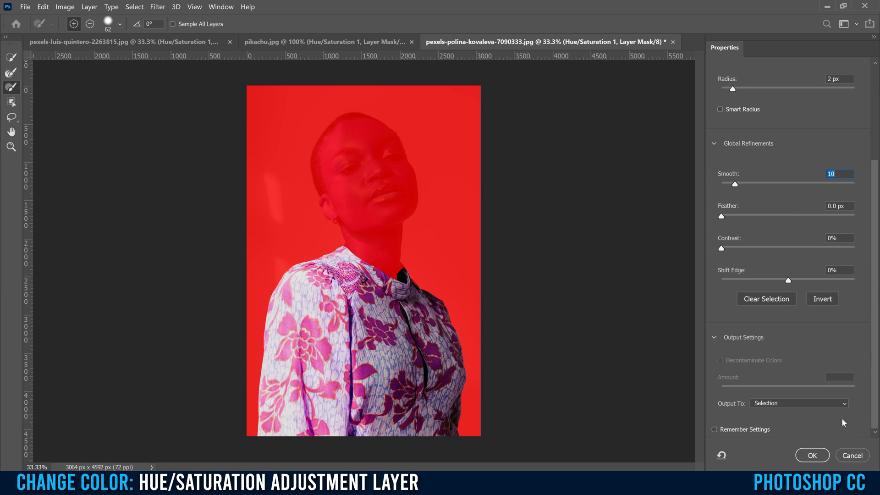
{"action": "left_click", "coordinate": [780, 403]}
{"action": "left_click", "coordinate": [769, 422]}
{"action": "left_click", "coordinate": [807, 456]}
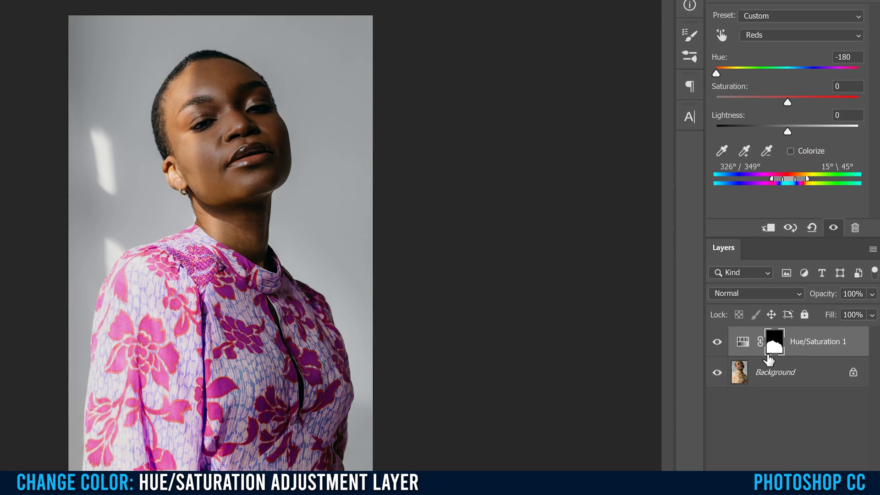
Select the blouse layer mask and toggle the Hue/Saturation layer's visibility to compare the original and recolored blouse.
{"action": "left_click", "coordinate": [778, 352]}
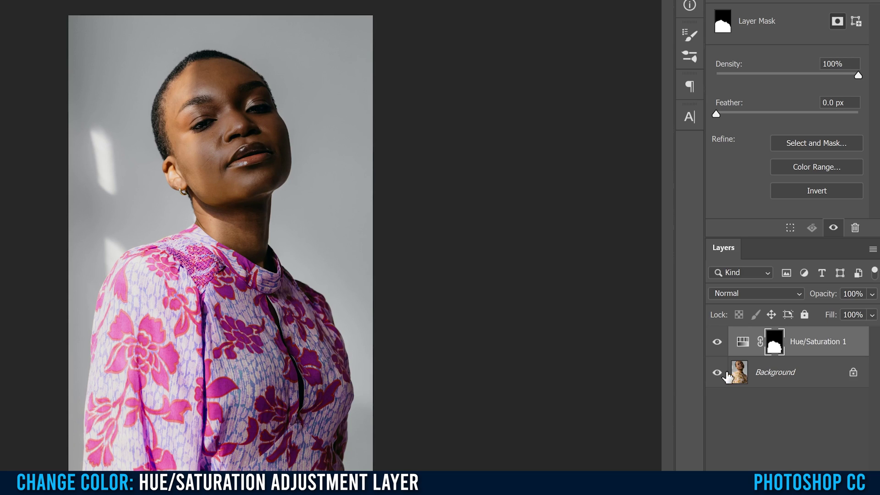
{"action": "left_click", "coordinate": [718, 342]}
{"action": "left_click", "coordinate": [717, 342]}
{"action": "left_click", "coordinate": [717, 342]}
{"action": "left_click", "coordinate": [718, 343]}
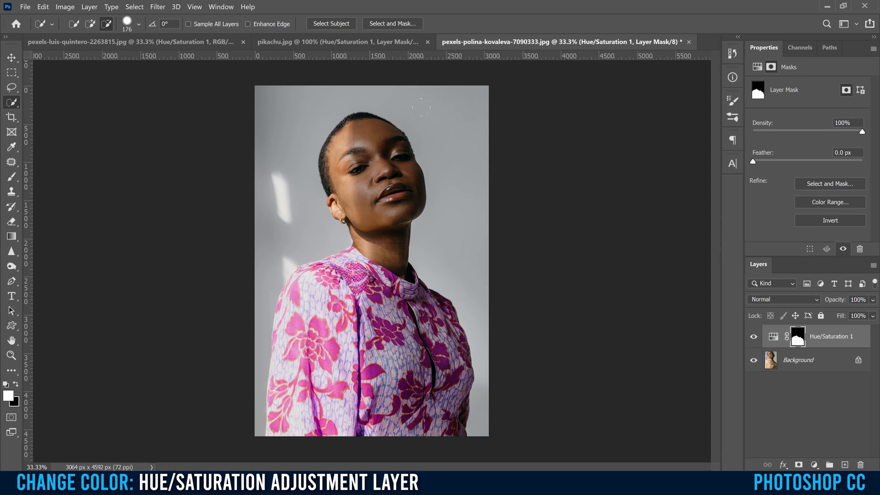
Switch to pikachu.jpg, select Pikachu automatically as the subject and open the selection in Select and Mask.
{"action": "left_click", "coordinate": [336, 42]}
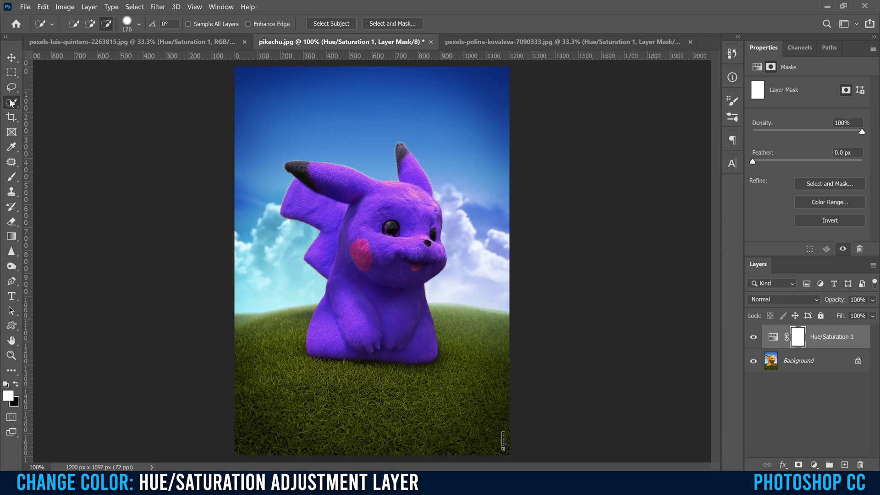
{"action": "left_click", "coordinate": [331, 25]}
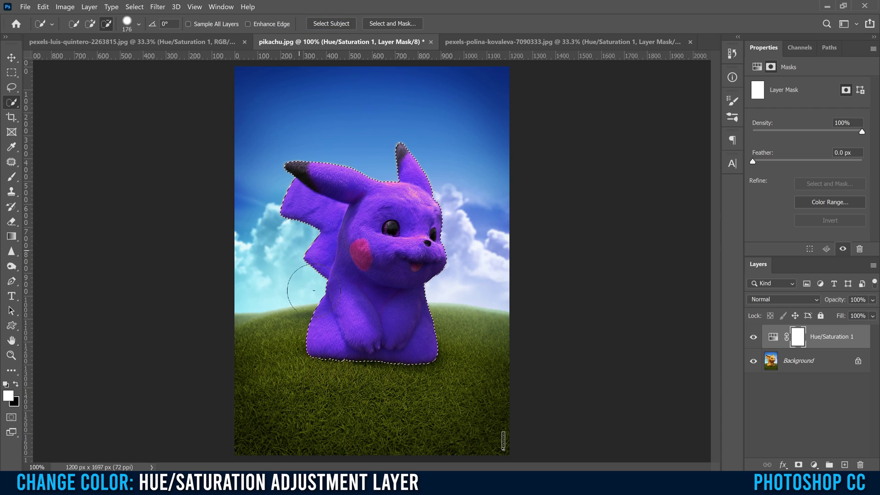
{"action": "left_click", "coordinate": [392, 24]}
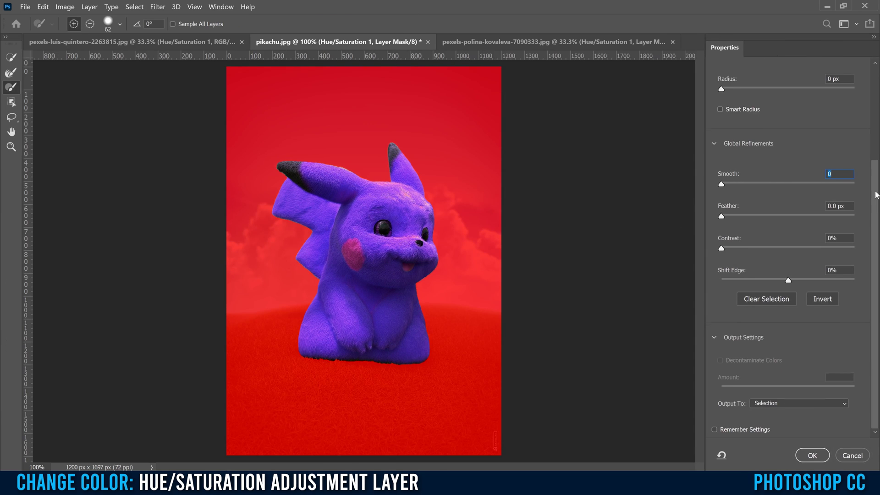
{"action": "scroll", "coordinate": [859, 177], "scroll_direction": "up", "scroll_amount": 3}
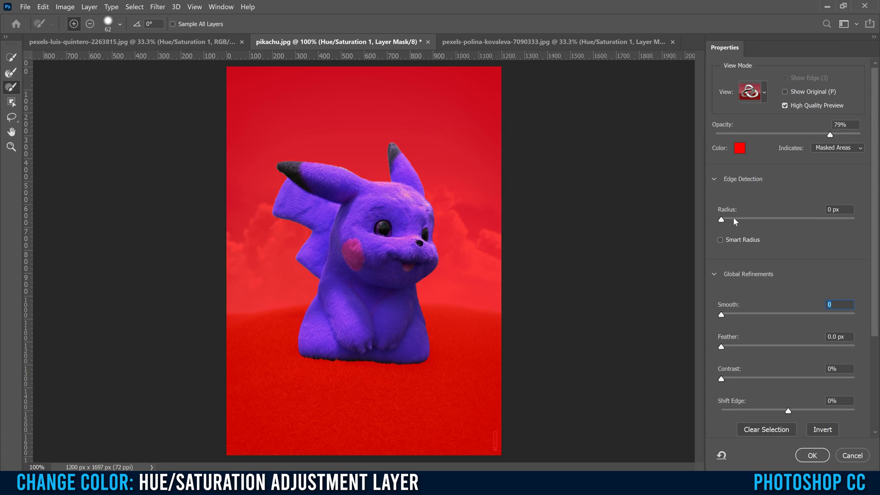
Preview Pikachu's selection in Onion Skin view, return to Overlay view and set the overlay opacity to 59%.
{"action": "left_click", "coordinate": [764, 90]}
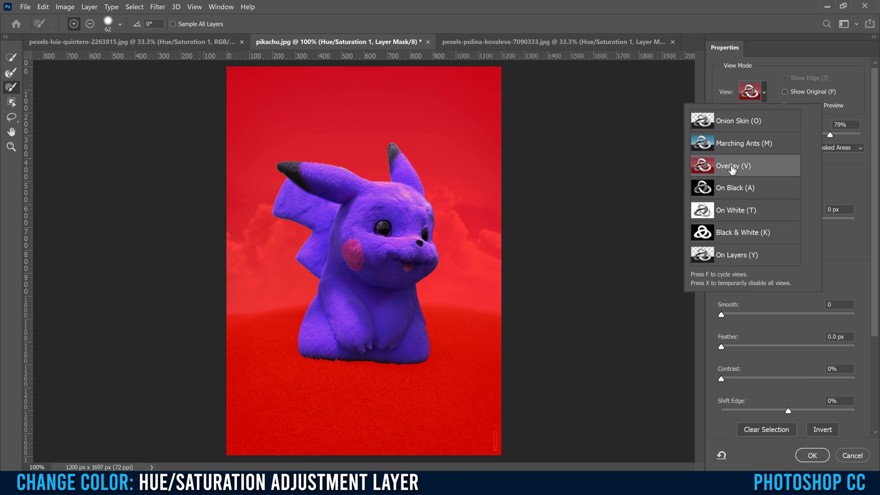
{"action": "left_click", "coordinate": [766, 93]}
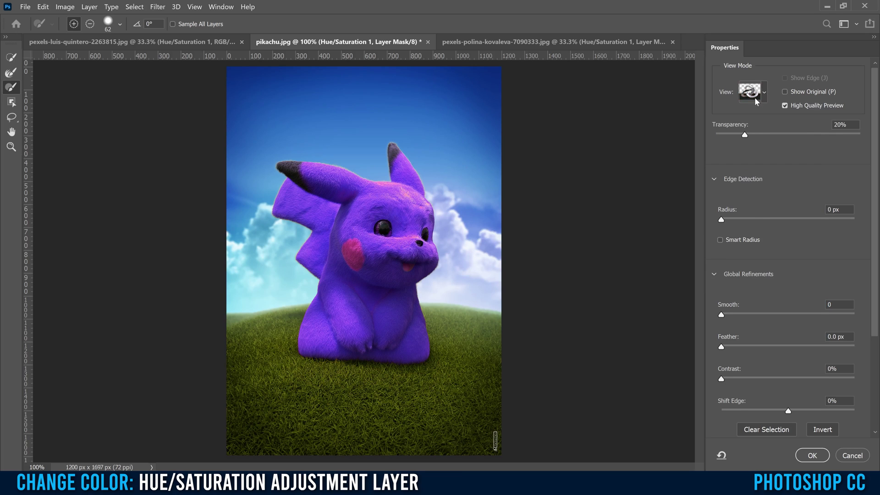
{"action": "left_click", "coordinate": [754, 97]}
{"action": "left_click", "coordinate": [722, 166]}
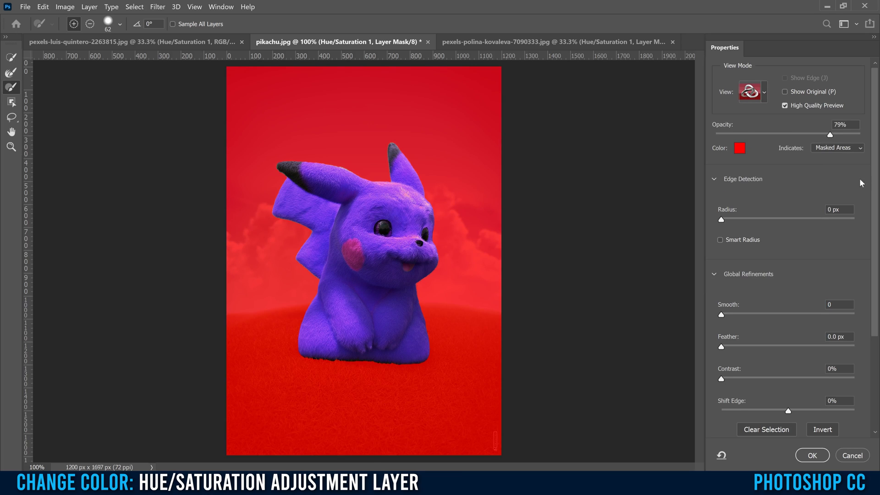
{"action": "left_click_drag", "start_coordinate": [830, 134], "coordinate": [802, 136]}
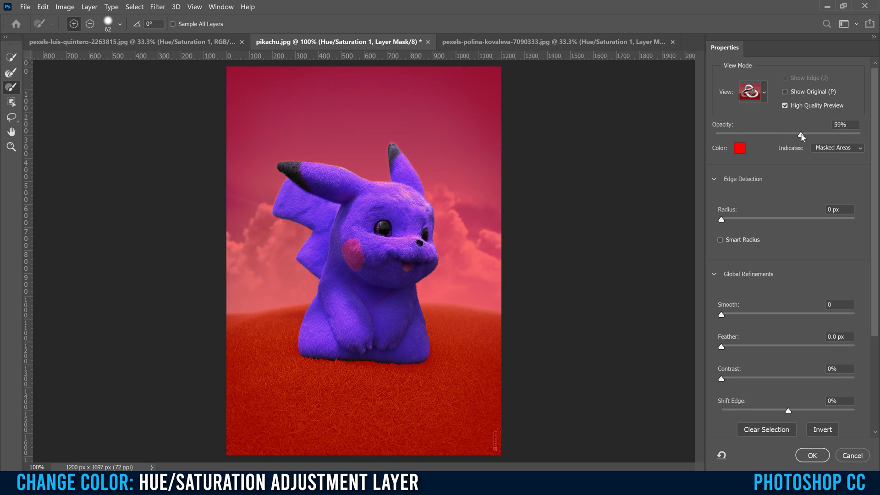
Refine Pikachu's selection with a 2 px radius and smoothing of 8, and output it as a layer mask.
{"action": "left_click", "coordinate": [733, 219]}
{"action": "scroll", "coordinate": [873, 219], "scroll_direction": "down", "scroll_amount": 2}
{"action": "left_click", "coordinate": [731, 256]}
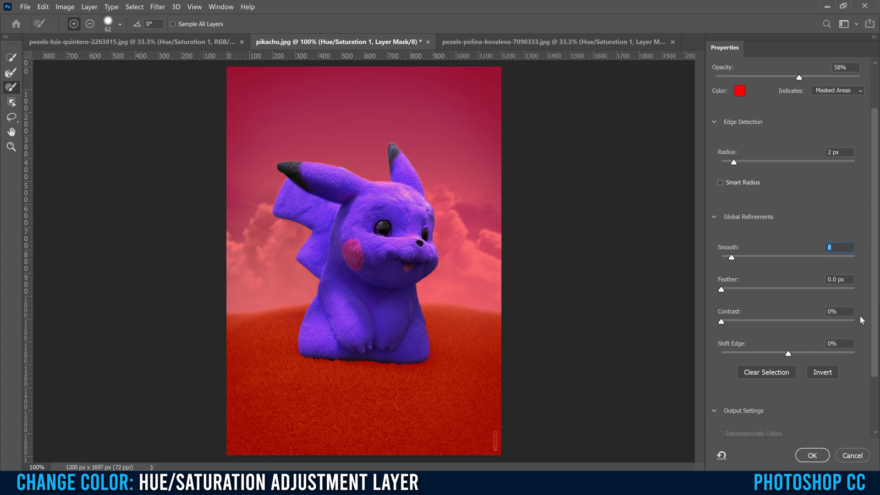
{"action": "scroll", "coordinate": [746, 415], "scroll_direction": "down", "scroll_amount": 3}
{"action": "left_click", "coordinate": [767, 404]}
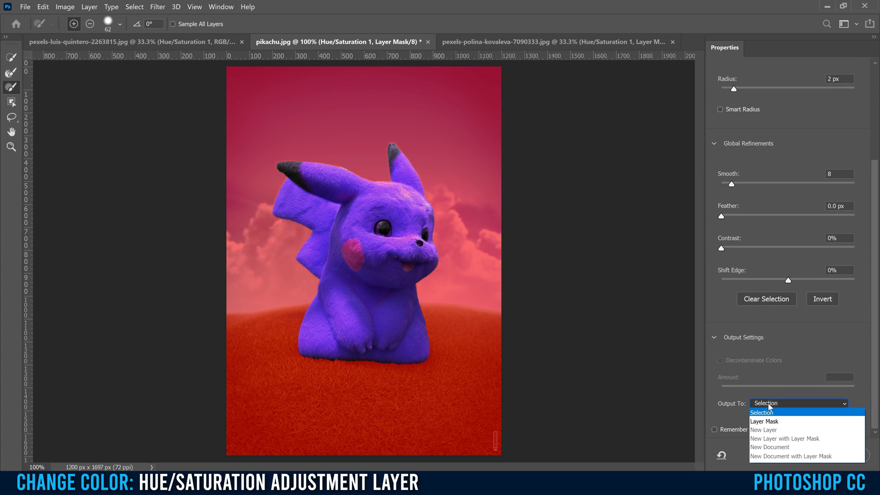
{"action": "left_click", "coordinate": [771, 420]}
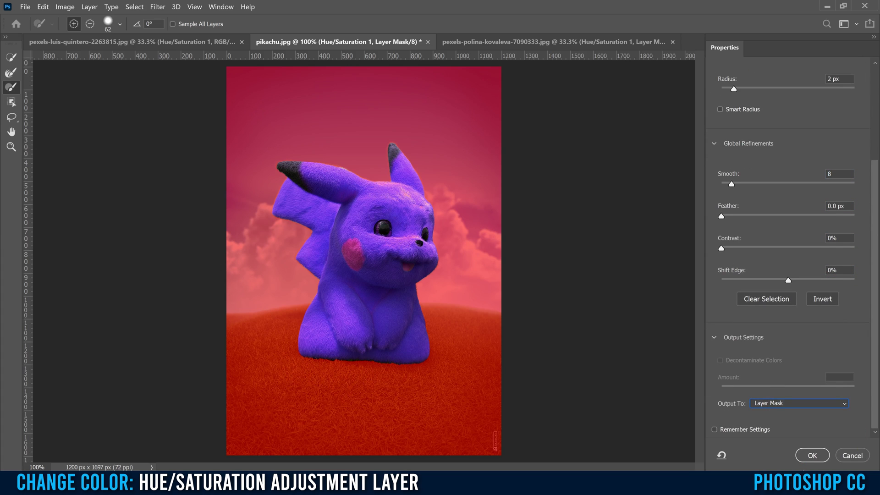
{"action": "left_click", "coordinate": [812, 455]}
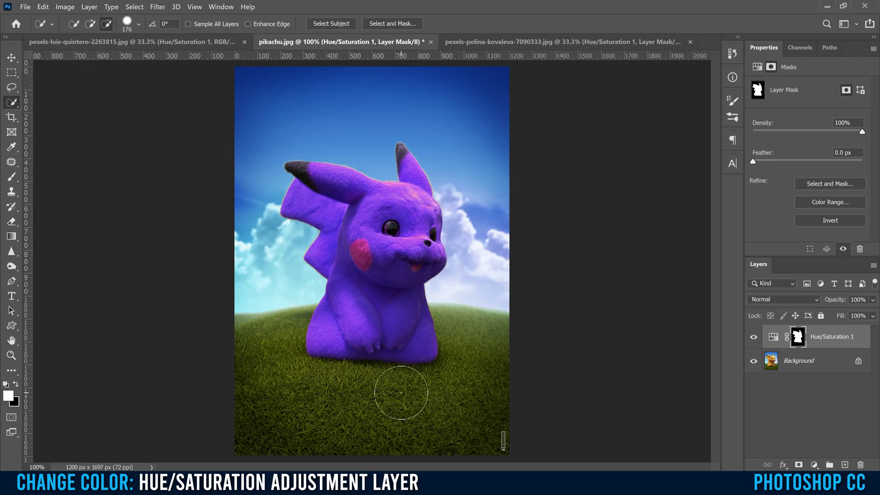
Set up the Brush tool for retouching the layer mask around Pikachu's base, with black as foreground color and a 1 px size.
{"action": "key", "text": "ctrl+plus"}
{"action": "key", "text": "ctrl+plus"}
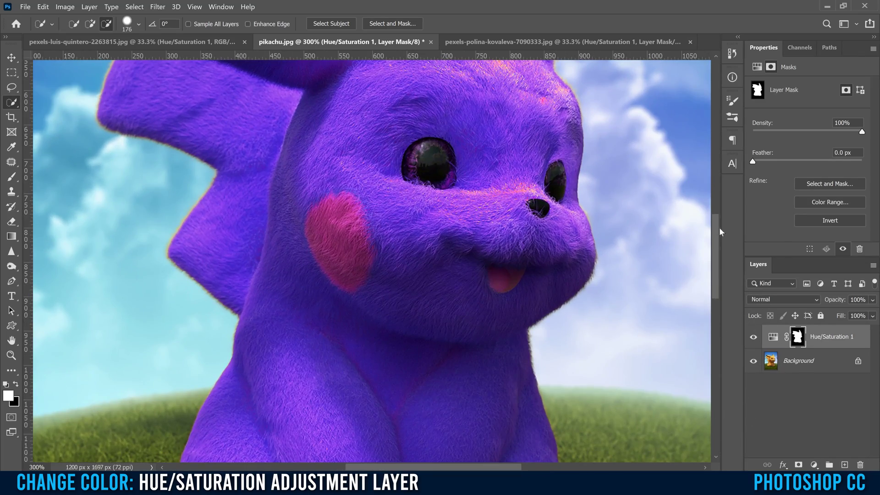
{"action": "scroll", "coordinate": [711, 274], "scroll_direction": "down", "scroll_amount": 5}
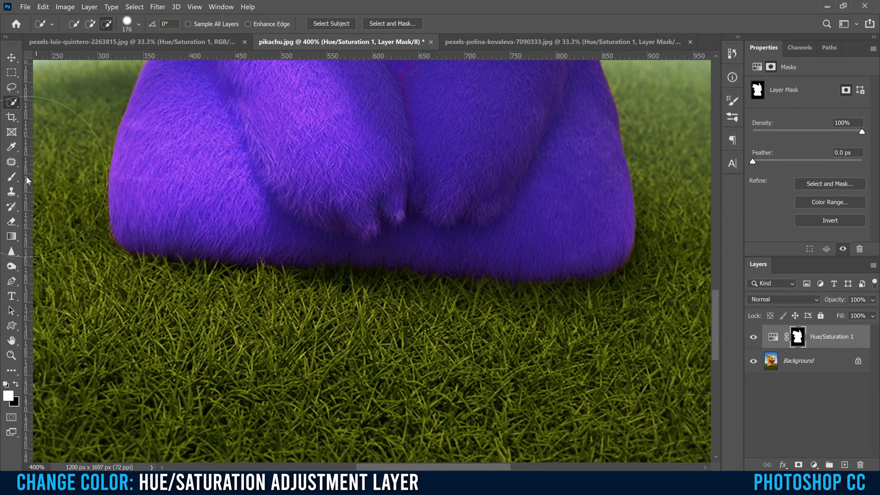
{"action": "left_click", "coordinate": [11, 179]}
{"action": "left_click", "coordinate": [16, 386]}
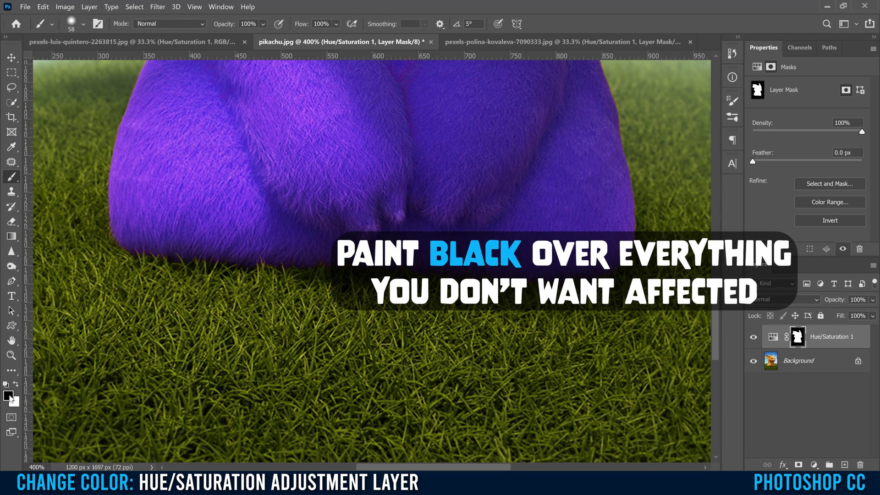
{"action": "left_click", "coordinate": [8, 395]}
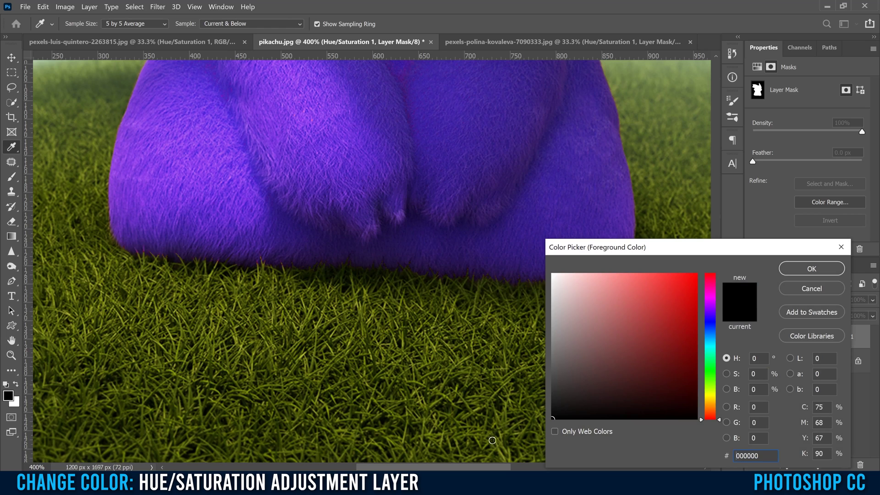
{"action": "left_click", "coordinate": [810, 269]}
{"action": "left_click", "coordinate": [83, 24]}
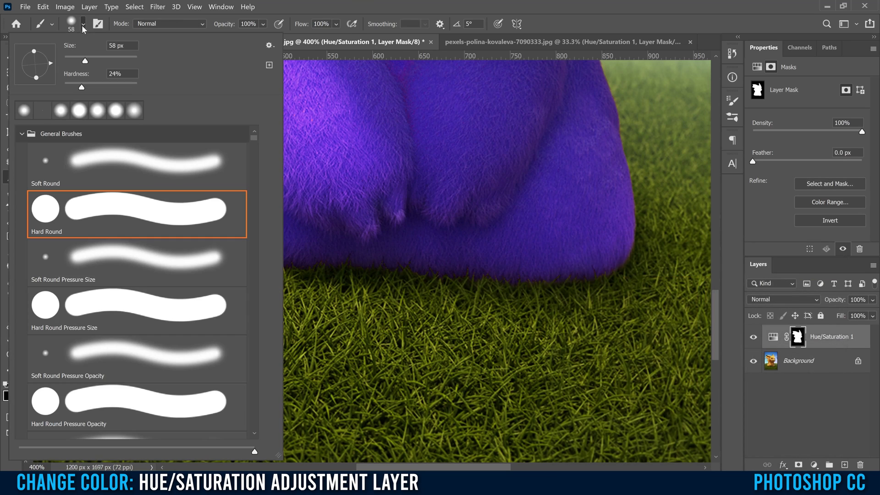
{"action": "left_click_drag", "start_coordinate": [86, 60], "coordinate": [66, 61]}
{"action": "left_click", "coordinate": [305, 33]}
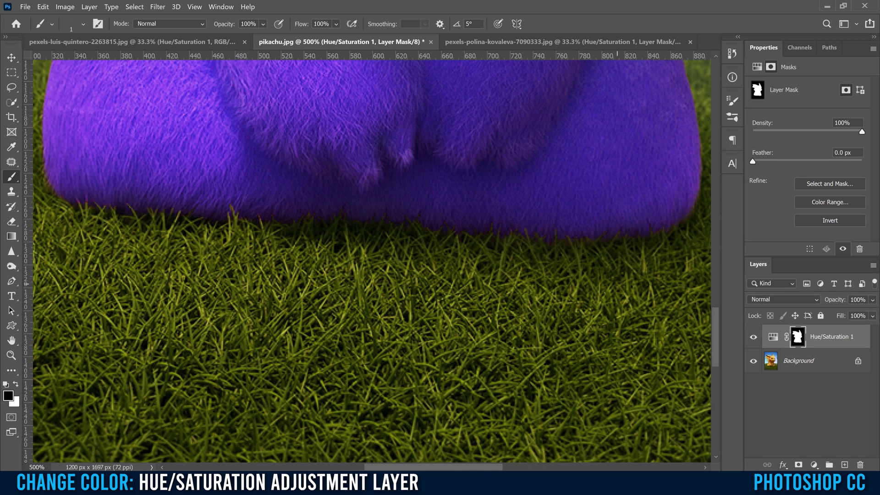
With an 84 px brush, paint black on the mask over part of Pikachu's base, and paint that area back in white.
{"action": "left_click", "coordinate": [83, 23]}
{"action": "left_click_drag", "start_coordinate": [69, 61], "coordinate": [95, 61]}
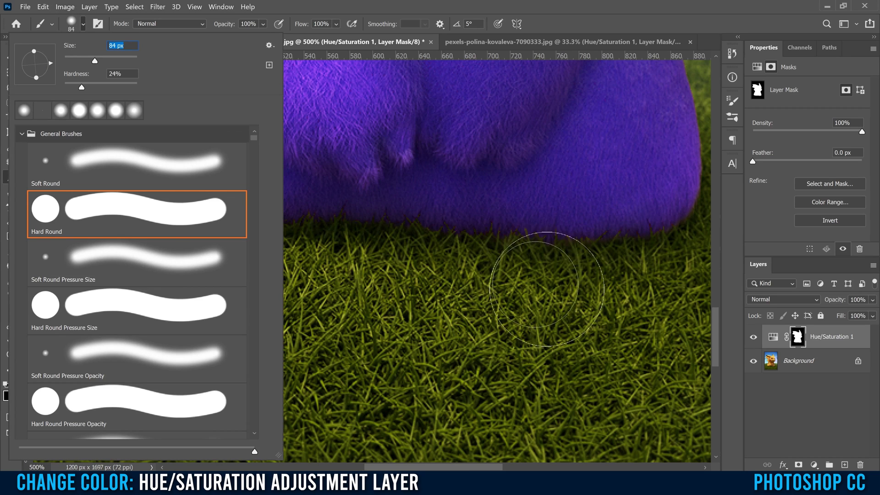
{"action": "mouse_move", "coordinate": [550, 229]}
{"action": "left_mouse_down"}
{"action": "mouse_move", "coordinate": [513, 228]}
{"action": "mouse_move", "coordinate": [552, 213]}
{"action": "mouse_move", "coordinate": [616, 212]}
{"action": "left_mouse_up"}
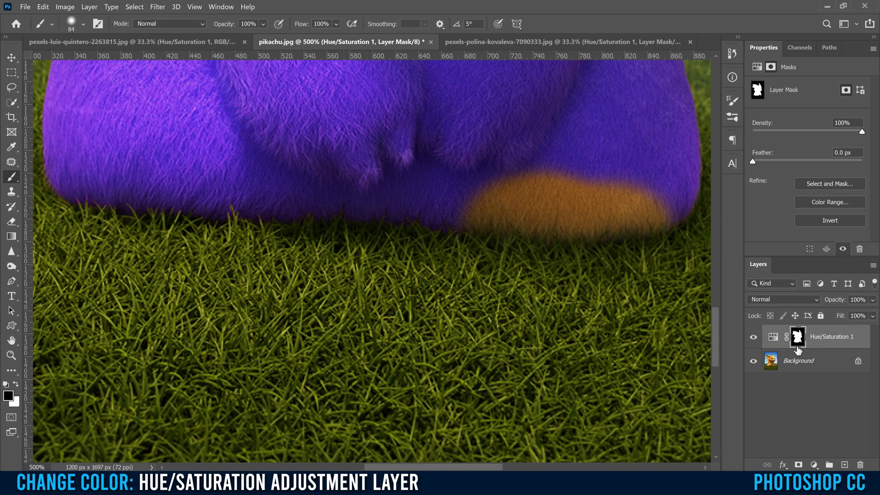
{"action": "key", "text": "x"}
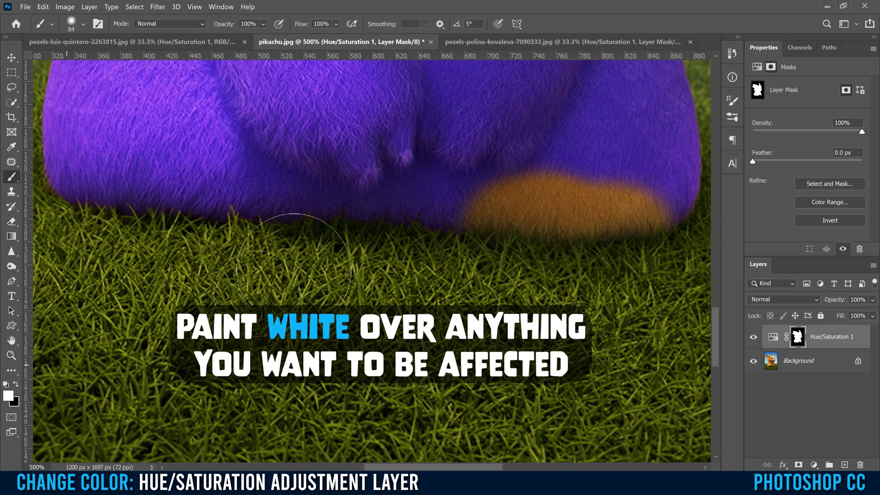
{"action": "mouse_move", "coordinate": [452, 197]}
{"action": "left_mouse_down"}
{"action": "mouse_move", "coordinate": [579, 173]}
{"action": "mouse_move", "coordinate": [455, 157]}
{"action": "mouse_move", "coordinate": [487, 187]}
{"action": "mouse_move", "coordinate": [605, 195]}
{"action": "mouse_move", "coordinate": [590, 196]}
{"action": "mouse_move", "coordinate": [638, 190]}
{"action": "mouse_move", "coordinate": [654, 173]}
{"action": "left_mouse_up"}
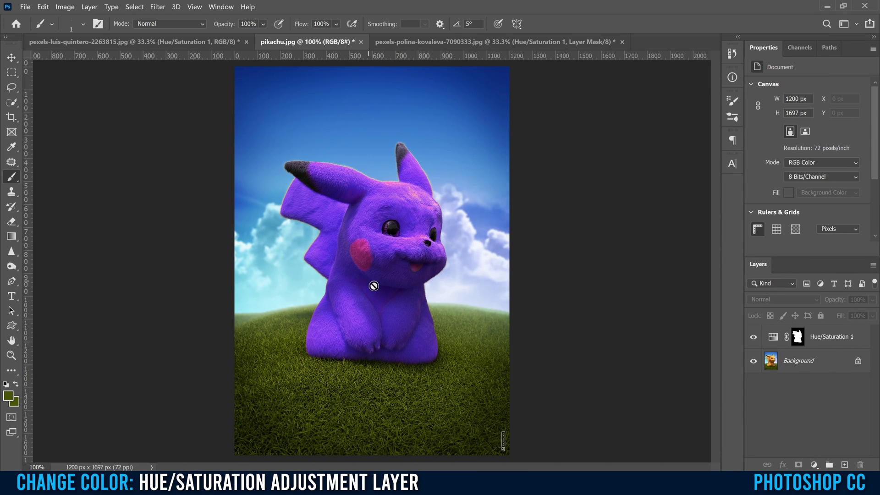
Extend the Hue/Saturation layer's Yellows range to 62°/70° and set its saturation and lightness to -13.
{"action": "left_click", "coordinate": [774, 337]}
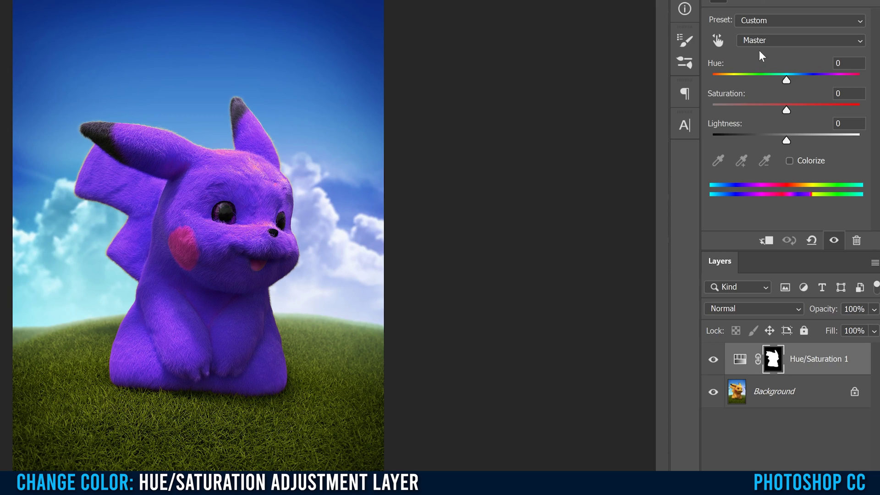
{"action": "left_click", "coordinate": [756, 41]}
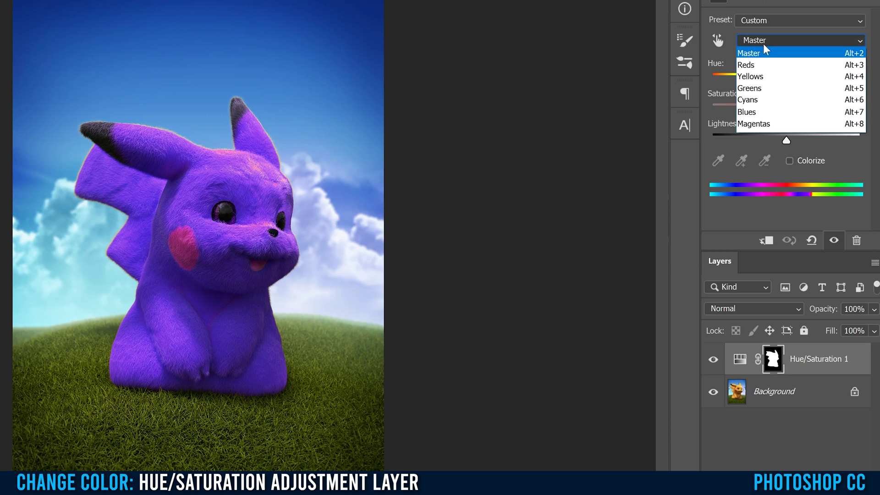
{"action": "left_click", "coordinate": [757, 76]}
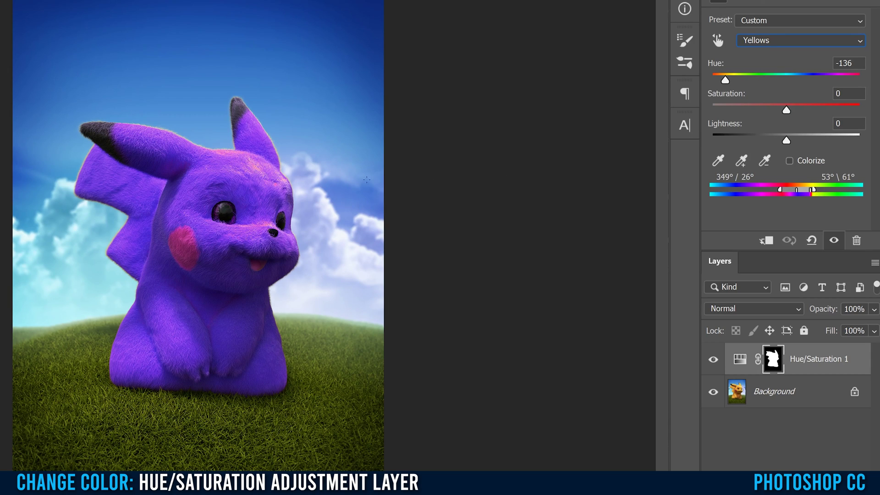
{"action": "left_click_drag", "start_coordinate": [813, 189], "coordinate": [813, 190]}
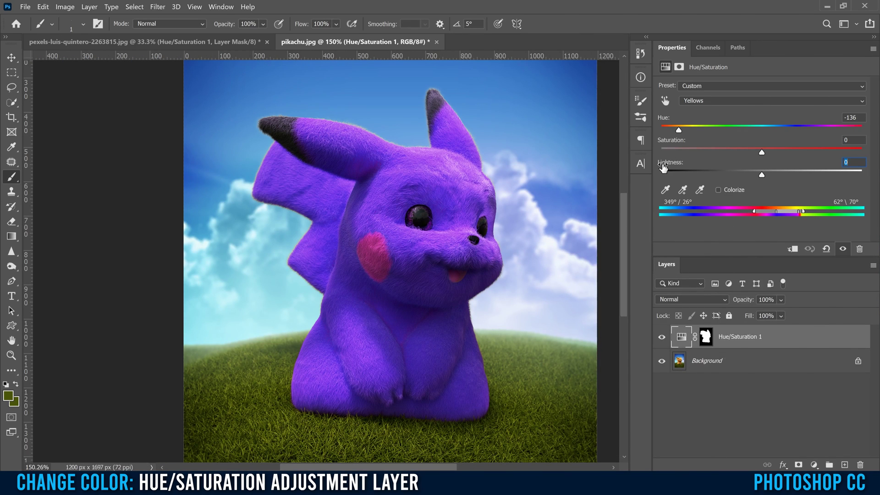
{"action": "left_click_drag", "start_coordinate": [761, 153], "coordinate": [655, 152]}
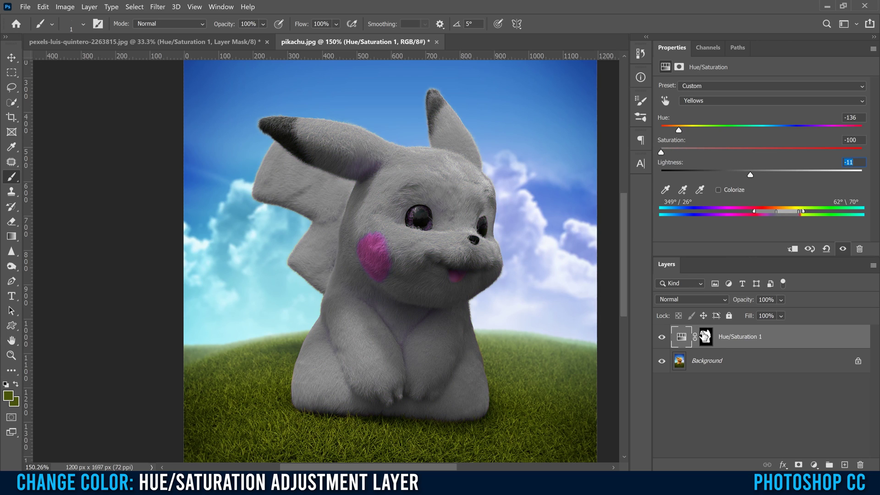
{"action": "left_click_drag", "start_coordinate": [668, 150], "coordinate": [749, 174]}
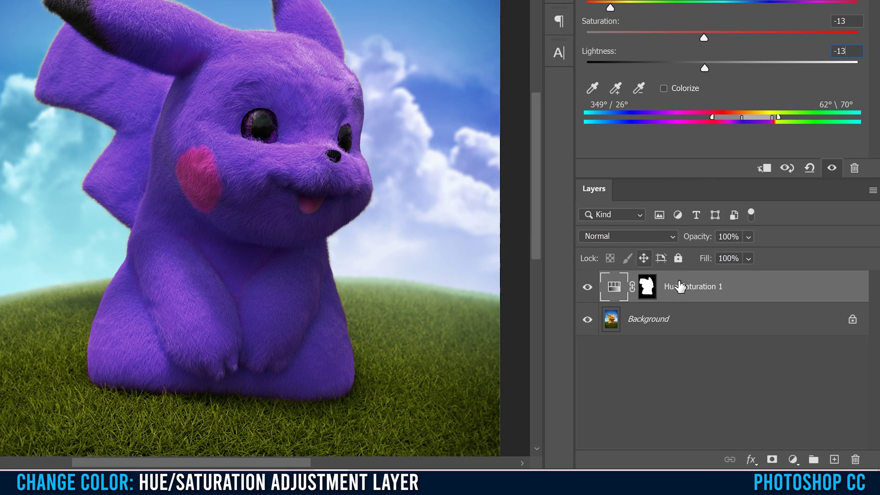
Add a Curves adjustment layer above Hue/Saturation 1 and bend its curve below the diagonal to darken the shadows and midtones.
{"action": "left_click", "coordinate": [792, 459]}
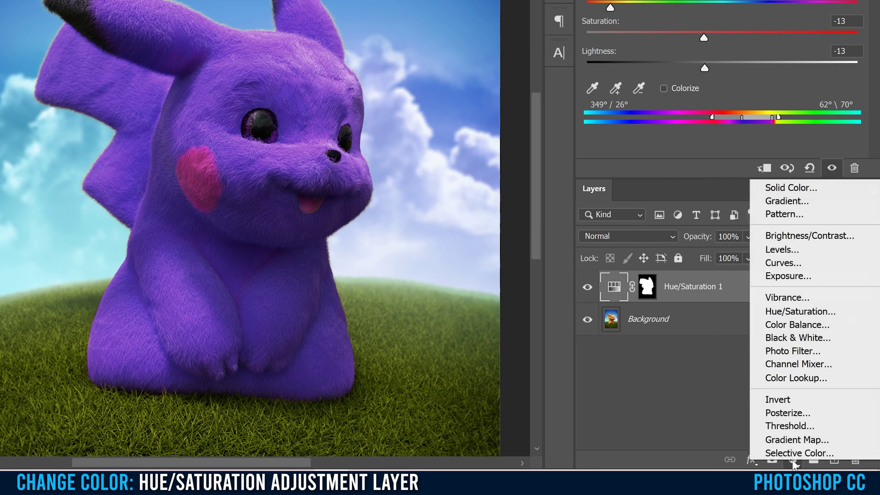
{"action": "left_click", "coordinate": [785, 263]}
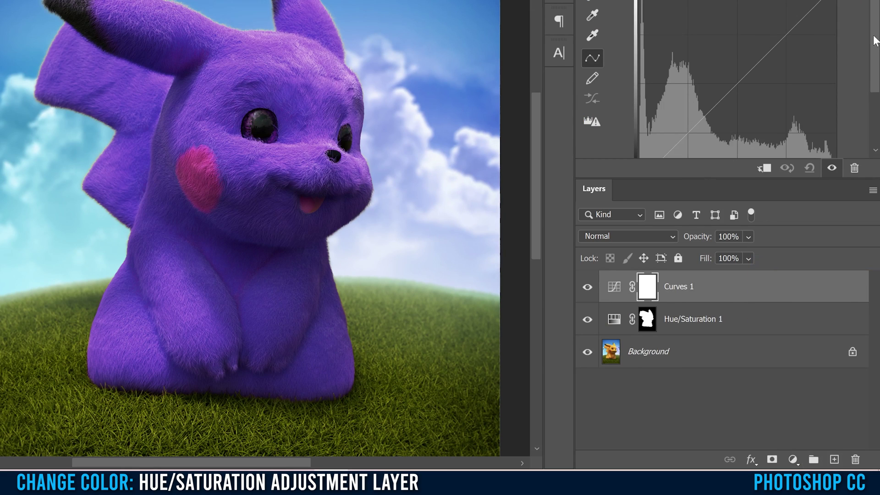
{"action": "scroll", "coordinate": [876, 38], "scroll_direction": "down", "scroll_amount": 2}
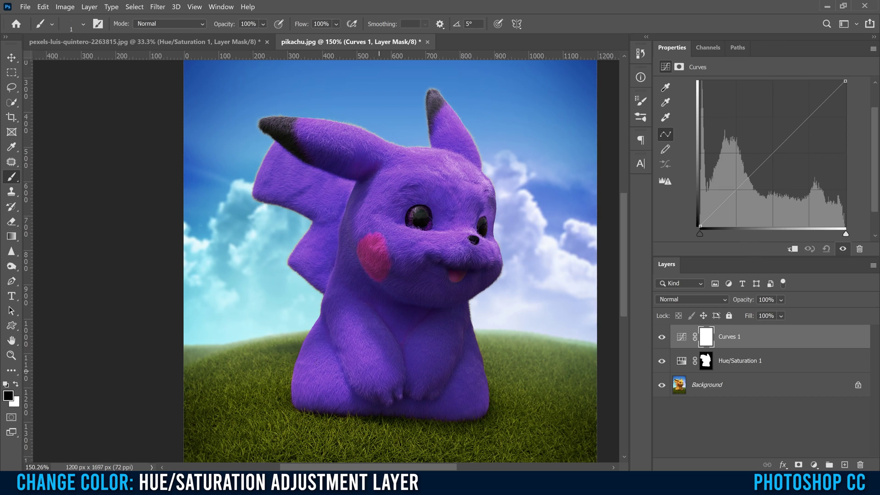
{"action": "left_click_drag", "start_coordinate": [770, 157], "coordinate": [786, 145]}
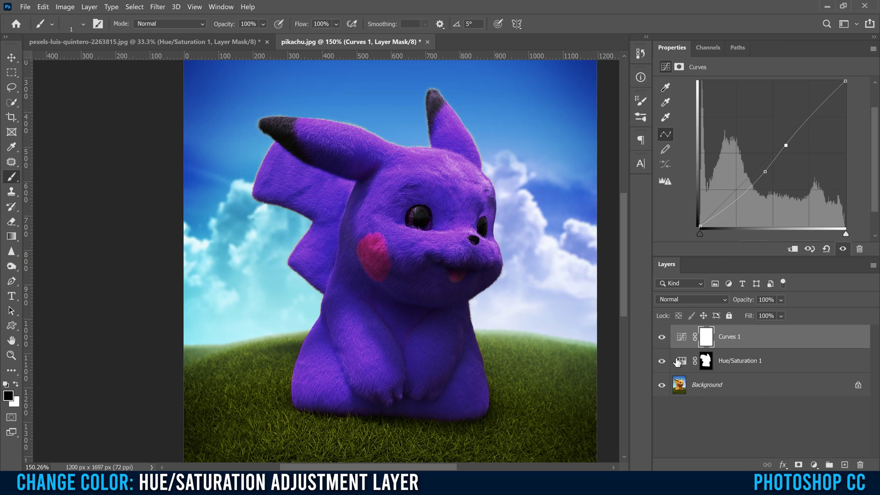
Replace the Curves layer's mask with a copy of the Hue/Saturation layer's Pikachu mask and select the copied mask.
{"action": "left_click", "coordinate": [706, 362]}
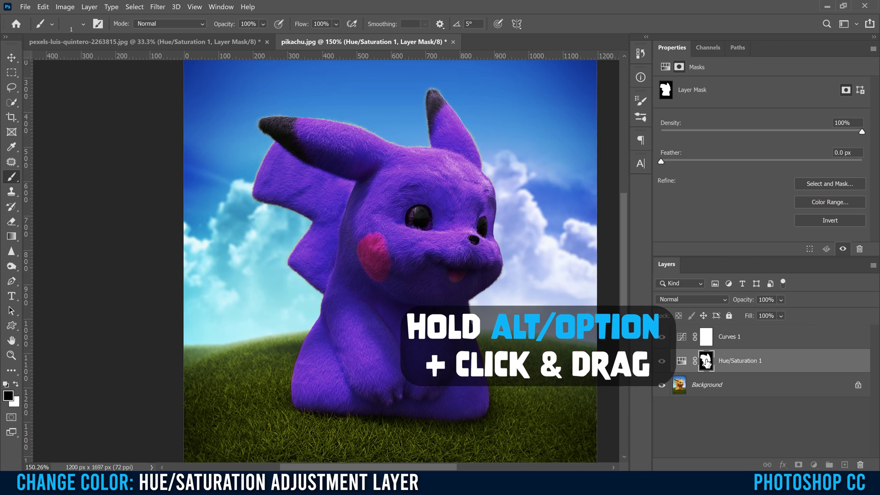
{"action": "left_click_drag", "start_coordinate": [706, 362], "coordinate": [706, 336]}
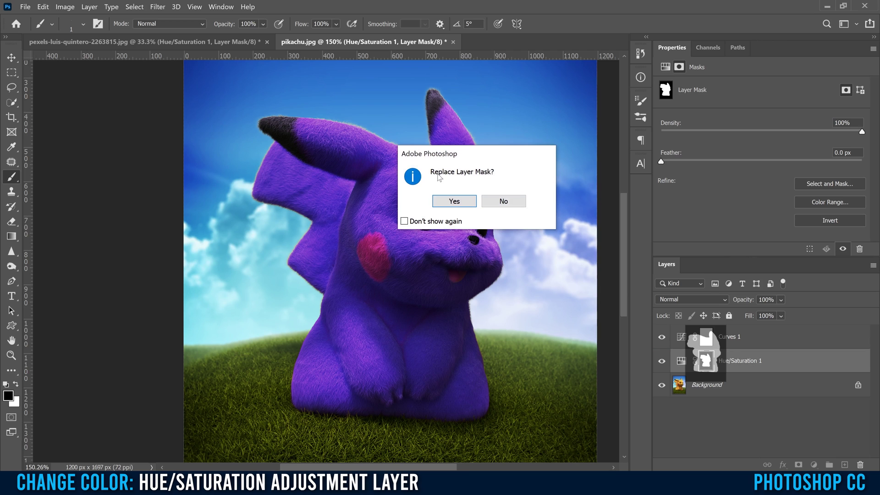
{"action": "left_click", "coordinate": [455, 202]}
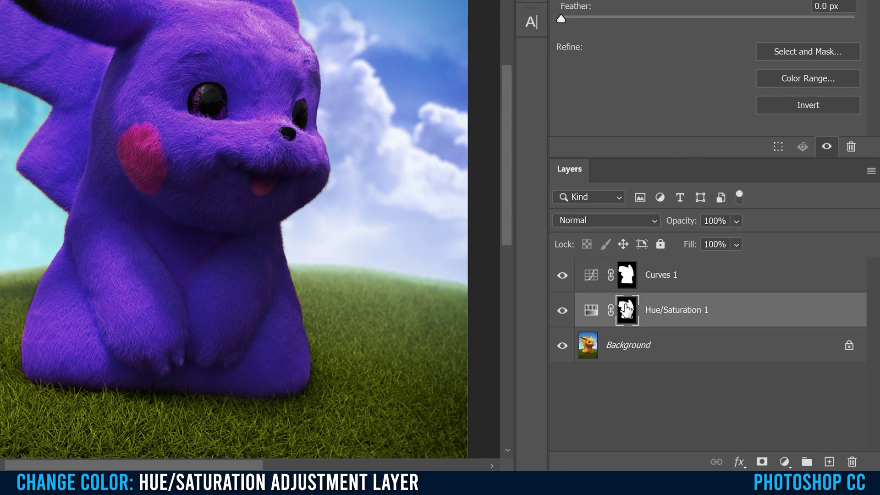
{"action": "left_click", "coordinate": [627, 278]}
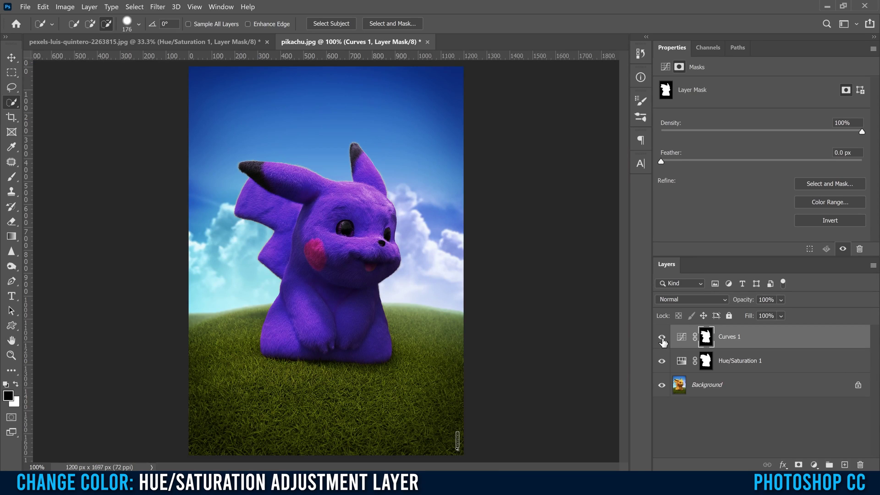
Toggle the visibility of the Curves layer, and of both adjustment layers together, to compare Pikachu before and after recoloring.
{"action": "left_click", "coordinate": [661, 338]}
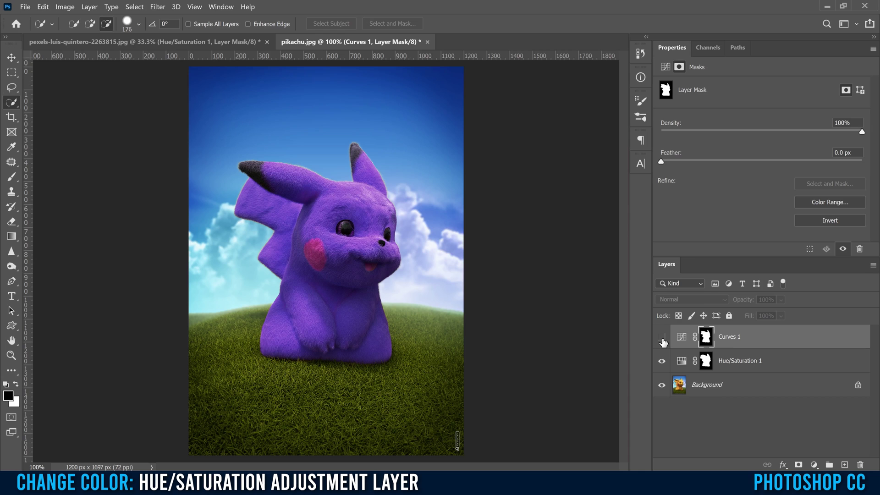
{"action": "left_click", "coordinate": [662, 338]}
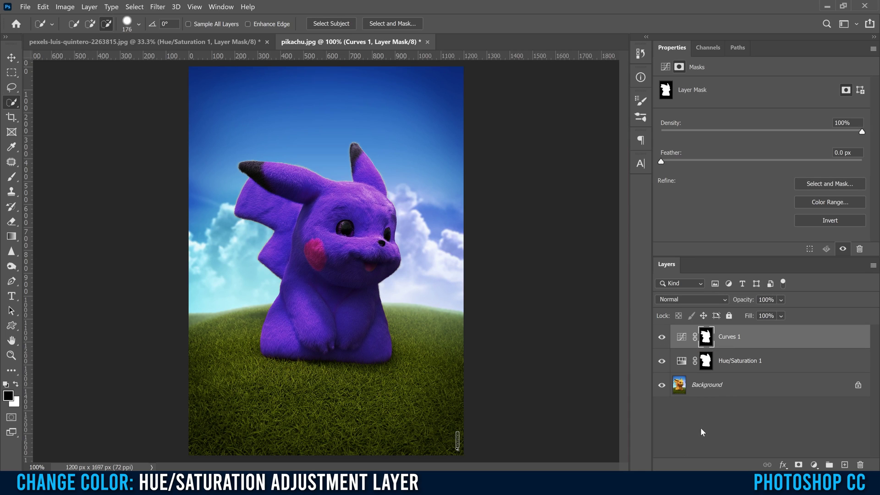
{"action": "left_click", "coordinate": [662, 386], "text": "alt"}
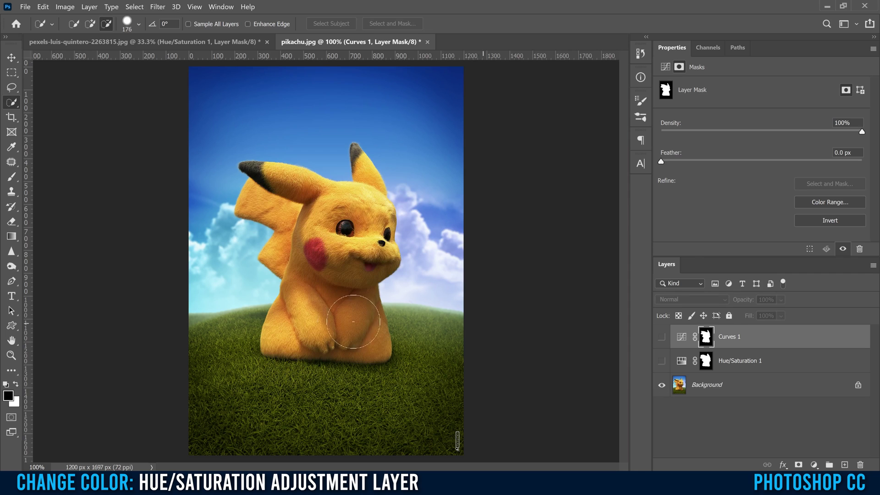
{"action": "left_click", "coordinate": [661, 387], "text": "alt"}
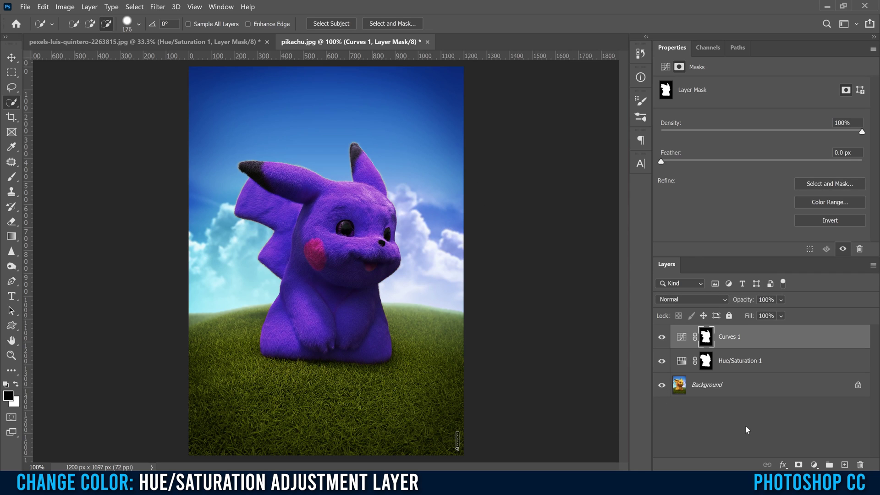